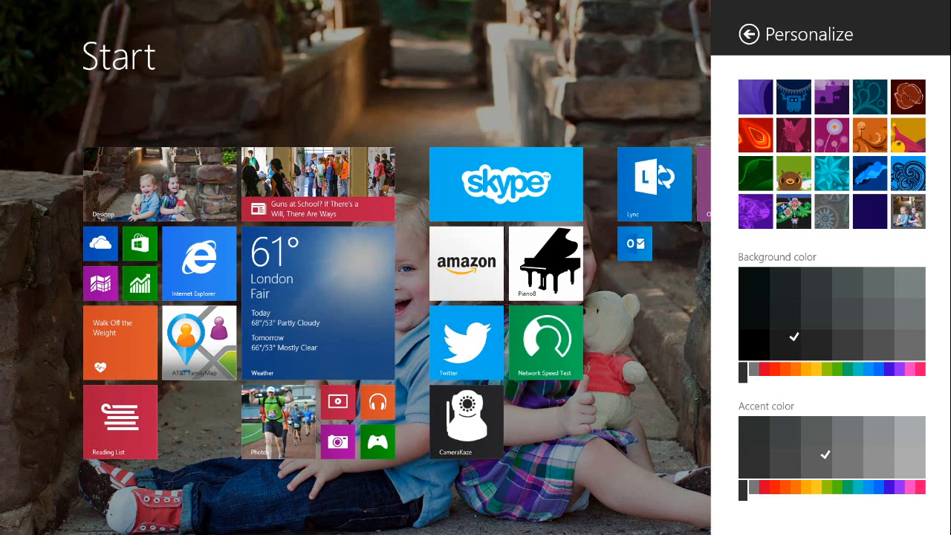
Step: Close the Personalize pane, view the desktop, and return to the Start screen
key(Escape)
key(super)
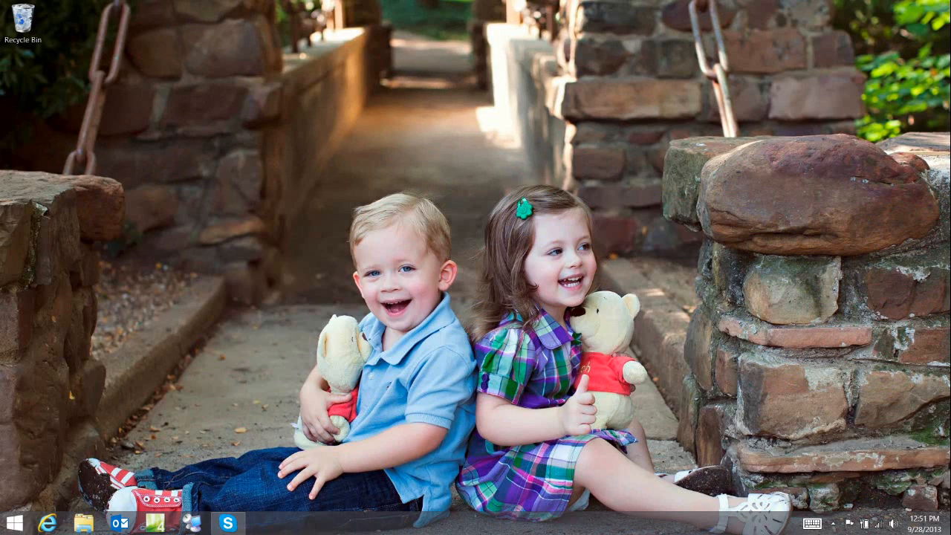
drag(950, 269, 892, 269)
click(922, 270)
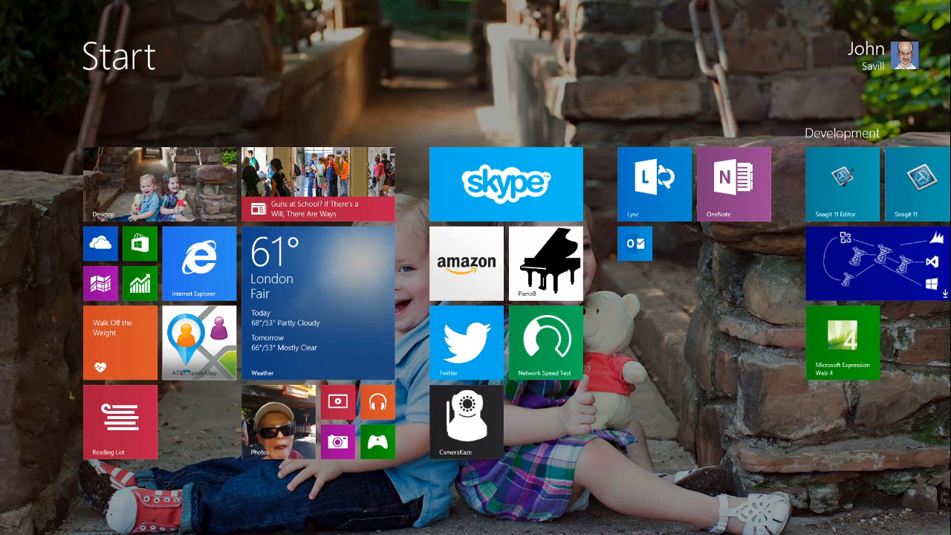
Step: Select the Weather tile on the Start screen and display its available tile sizes
drag(306, 293, 320, 263)
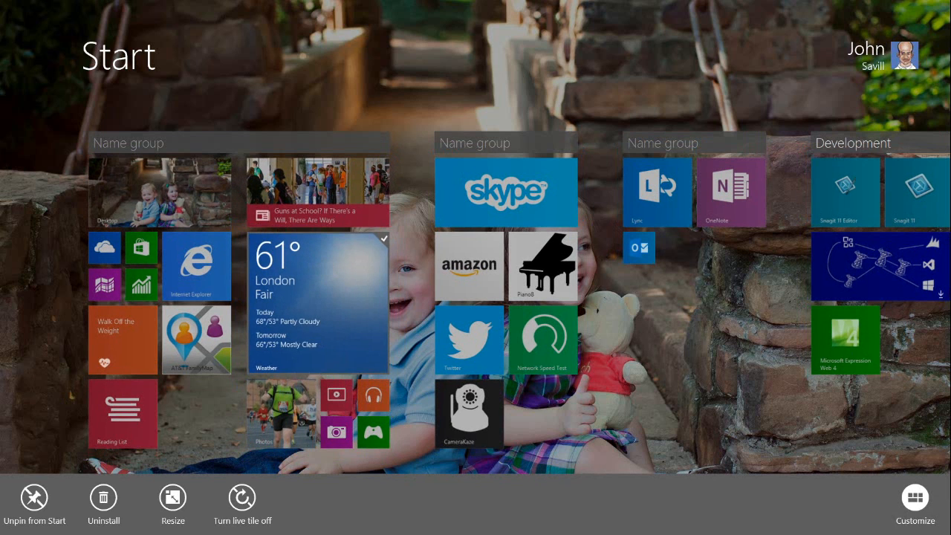
click(172, 498)
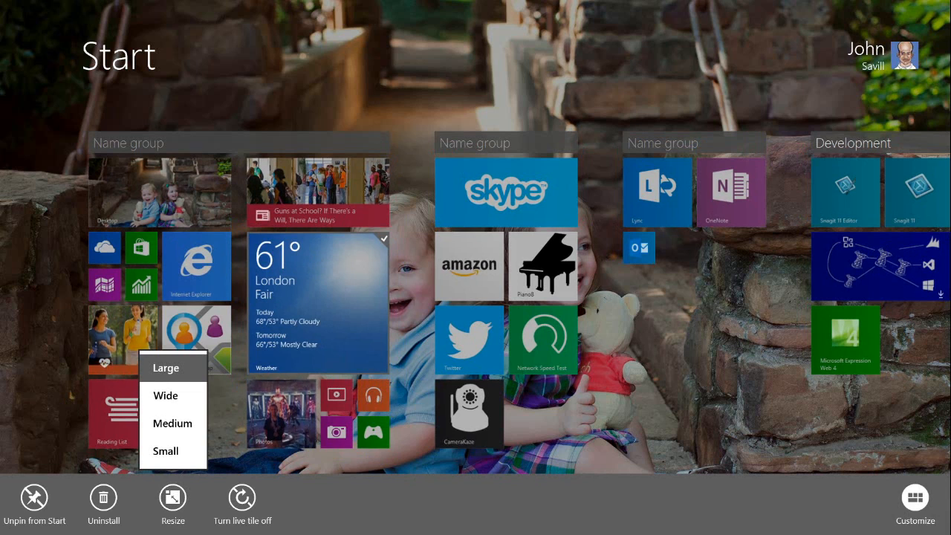
click(136, 254)
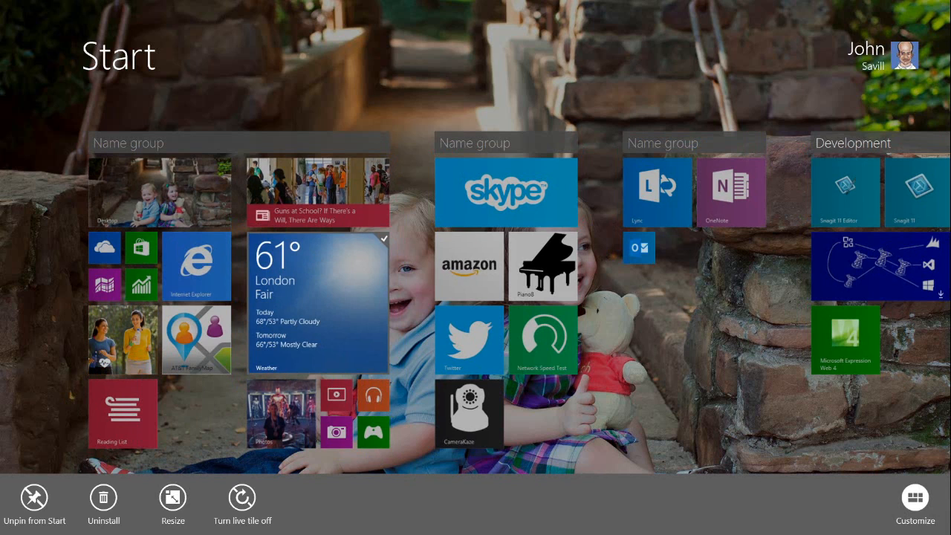
Step: Select only the Store tile, display its available sizes, and leave customize mode without resizing it
click(141, 249)
click(173, 497)
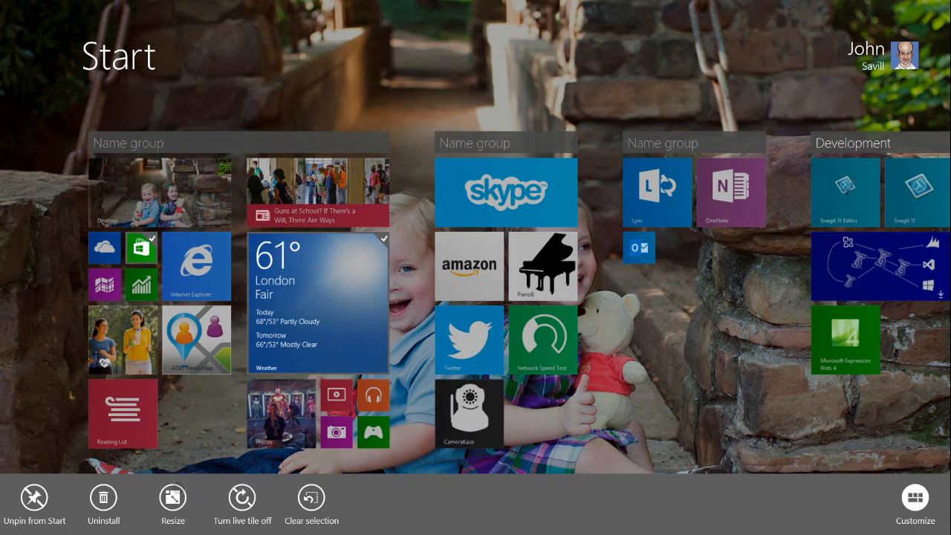
click(331, 290)
click(318, 305)
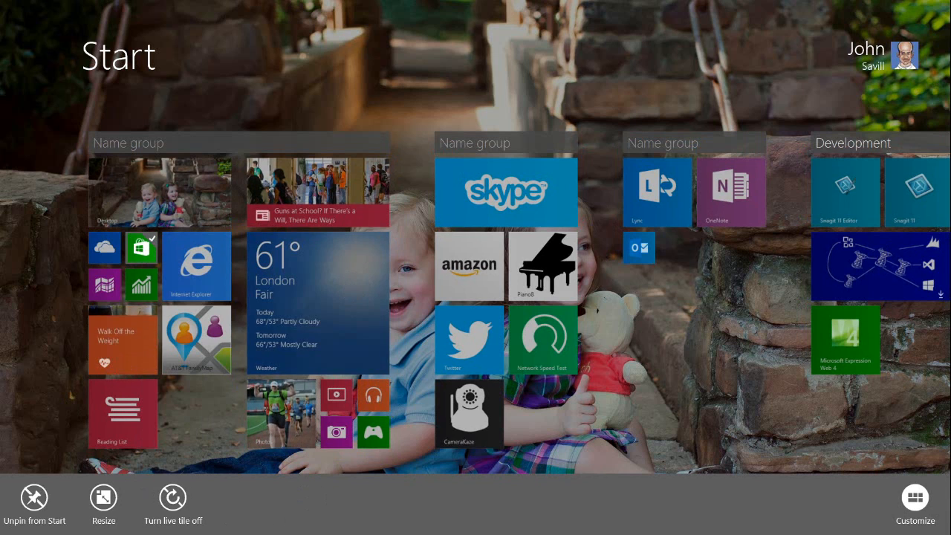
click(103, 497)
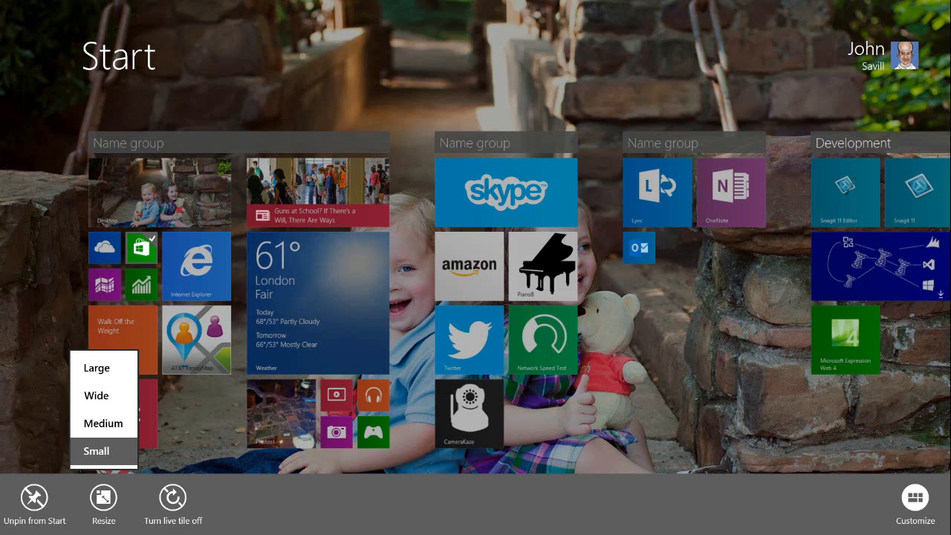
key(Escape)
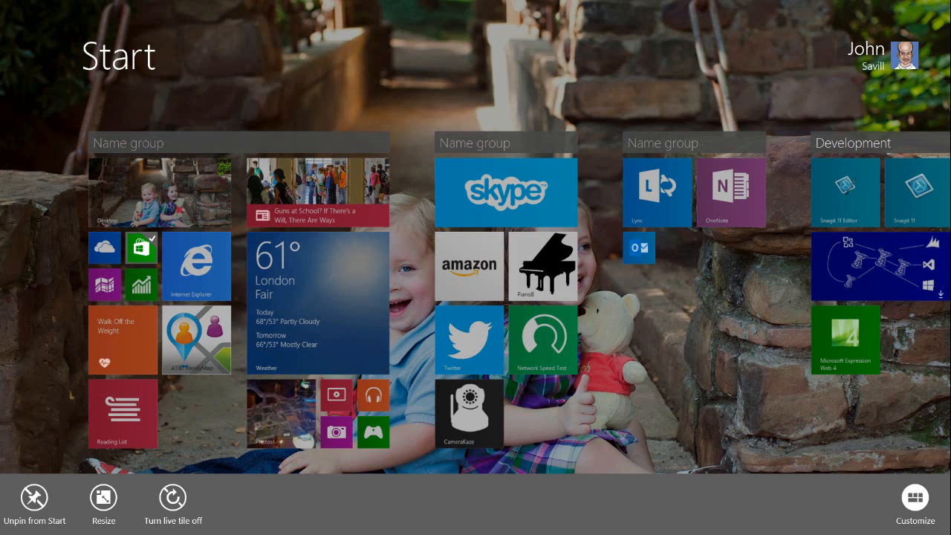
key(Escape)
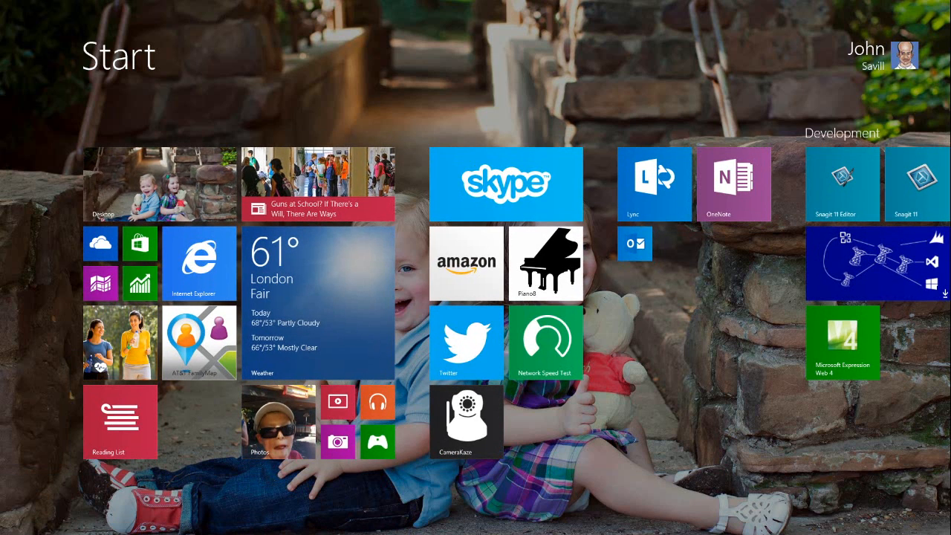
Step: Put the Start screen into customize mode and try selecting the News tile
drag(490, 304, 520, 304)
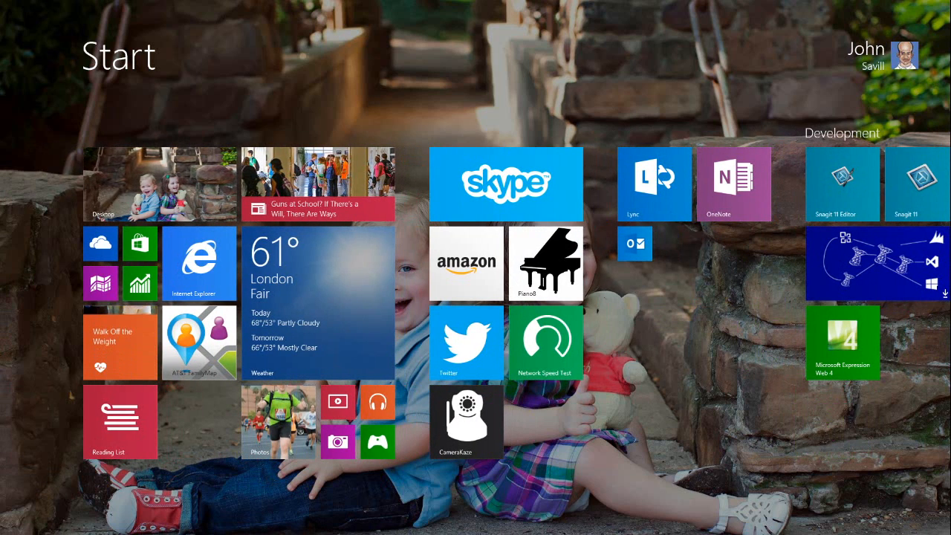
right_click(813, 453)
click(915, 498)
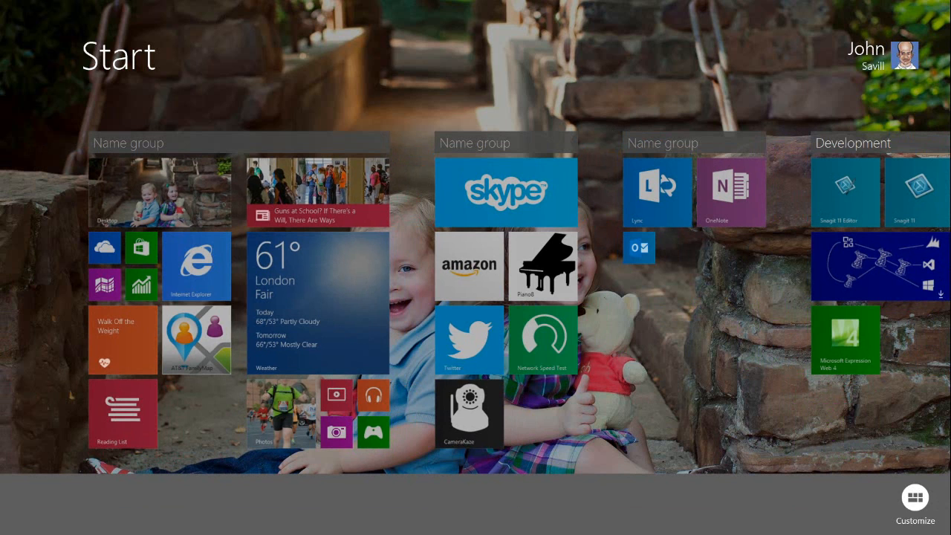
mouse_move(376, 227)
mouse_down()
mouse_move(448, 253)
mouse_move(363, 223)
mouse_up()
drag(320, 188, 320, 189)
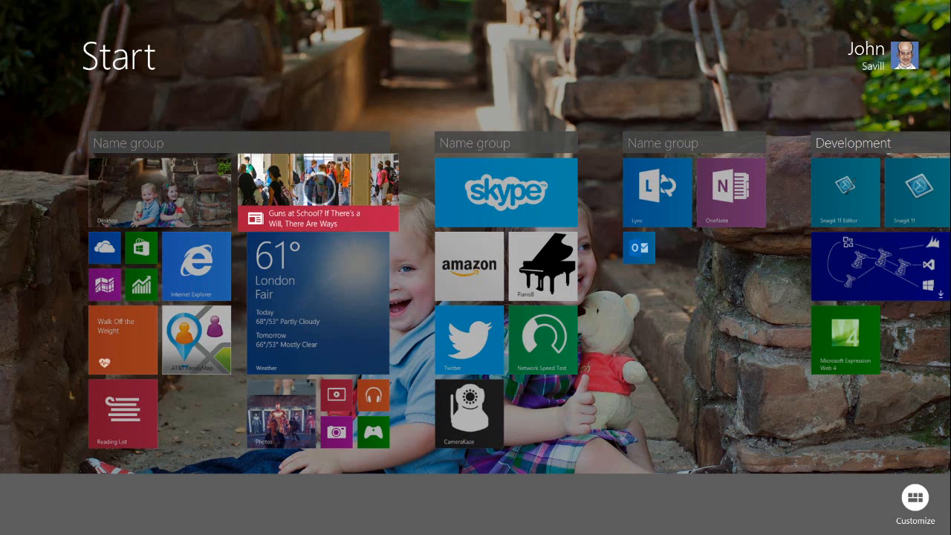
click(321, 190)
click(320, 191)
Step: Select the Desktop, News, Internet Explorer, Store, Health & Fitness and AT&T FamilyMap tiles together
click(176, 185)
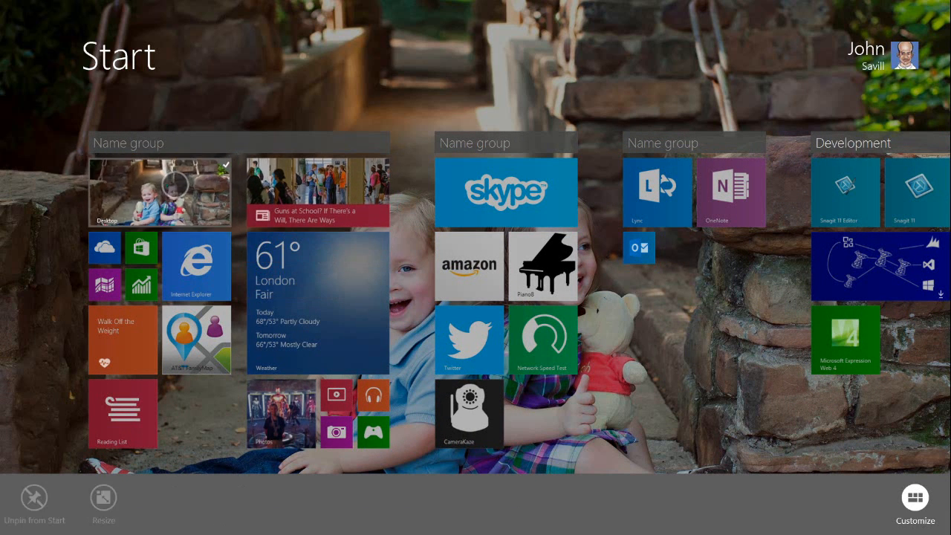
click(318, 189)
click(195, 265)
click(141, 248)
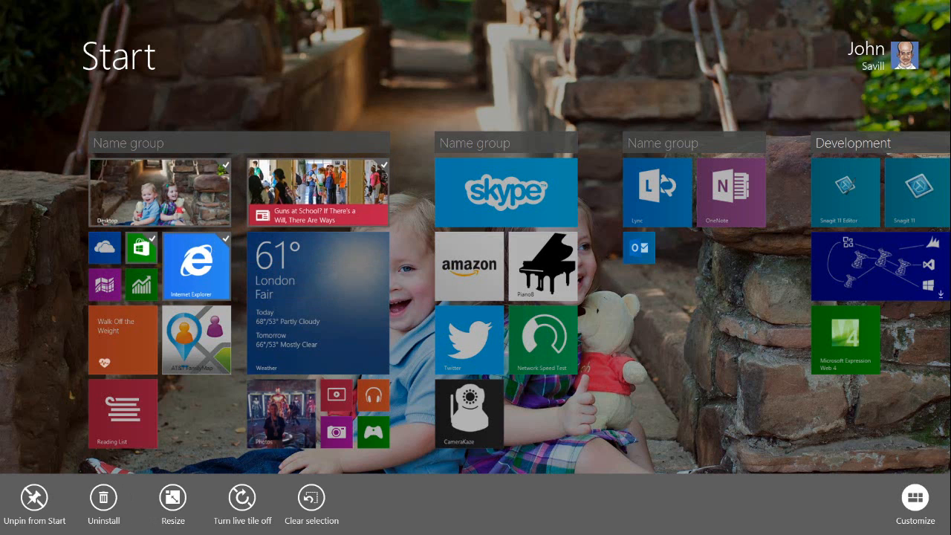
click(122, 340)
click(196, 340)
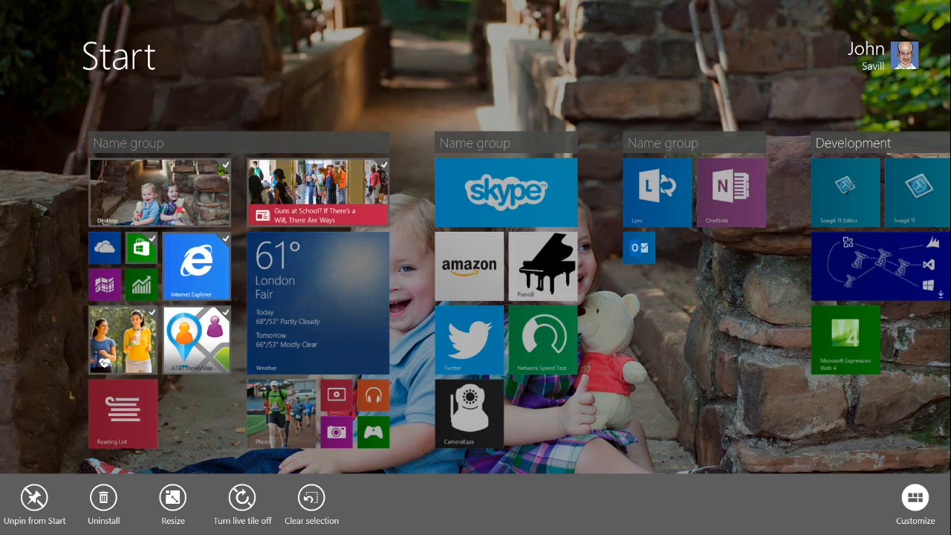
Step: Go to the Development group through the zoomed-out group overview and open its name for editing
scroll(475, 303, down, 1)
scroll(476, 304, up, 1)
scroll(476, 304, down, 1)
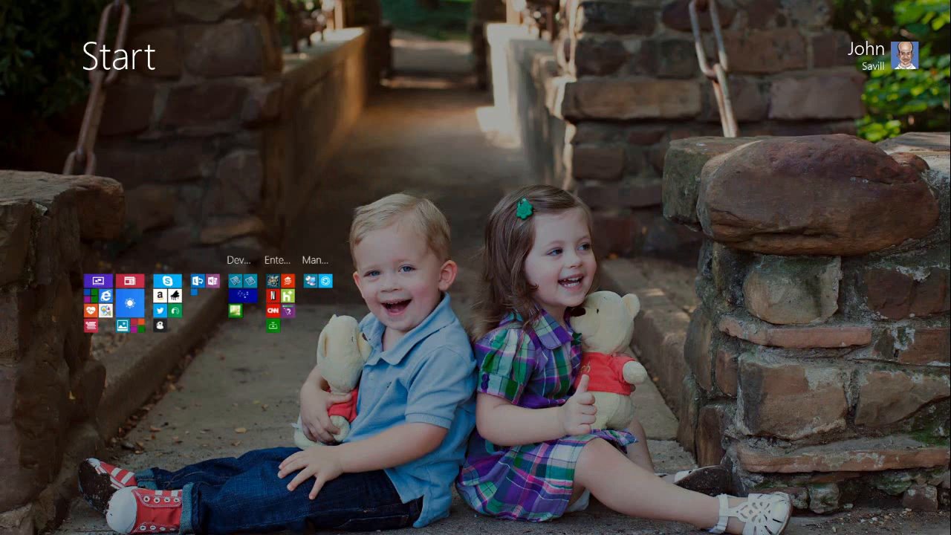
drag(246, 296, 241, 310)
click(246, 283)
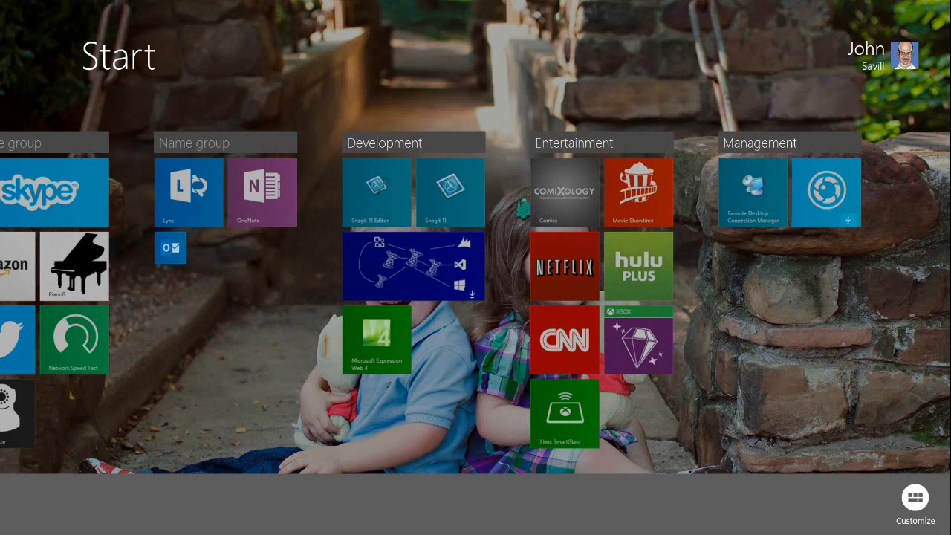
click(206, 149)
click(417, 146)
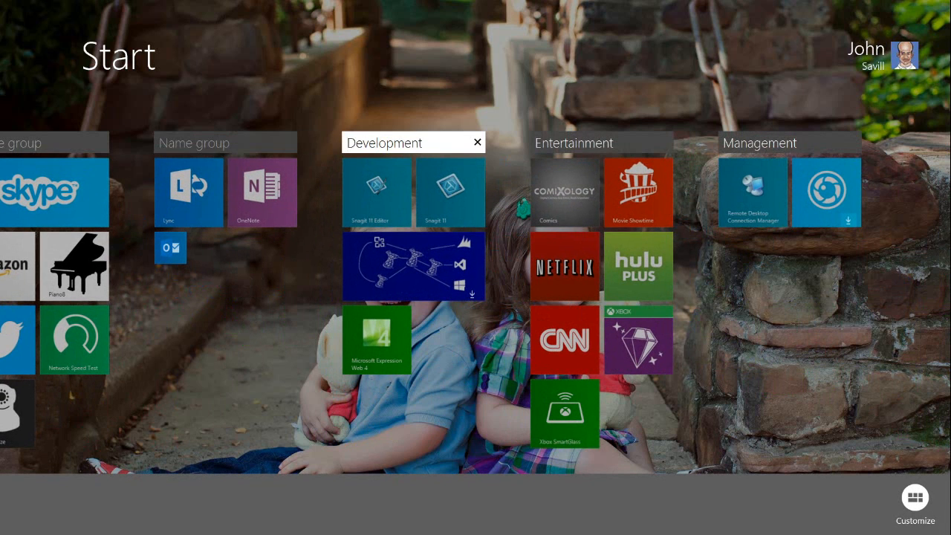
Step: View the zoomed-out group overview again, return to the first tile group, and leave customize mode
scroll(320, 283, down, 1)
mouse_move(274, 284)
mouse_down()
mouse_move(282, 335)
mouse_move(389, 292)
mouse_move(274, 318)
mouse_move(272, 298)
mouse_up()
click(273, 297)
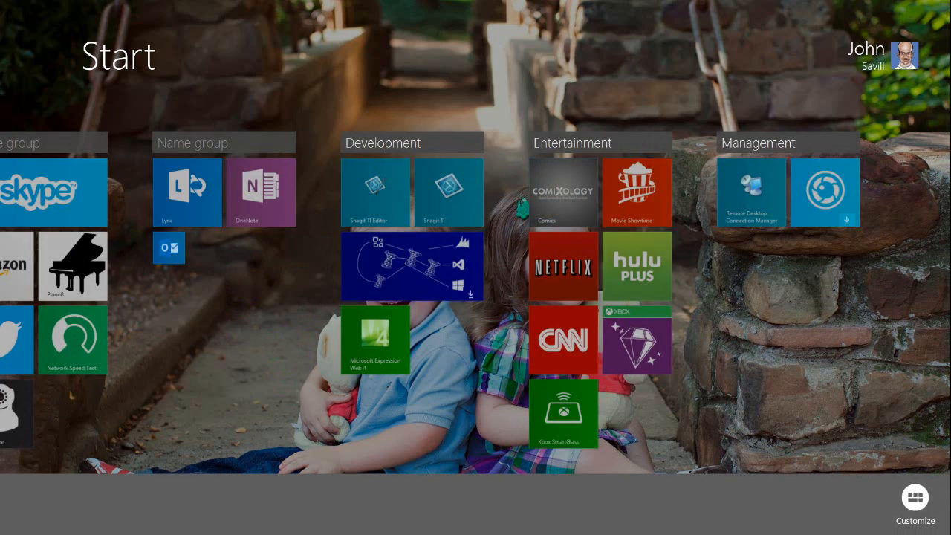
scroll(301, 390, left, 5)
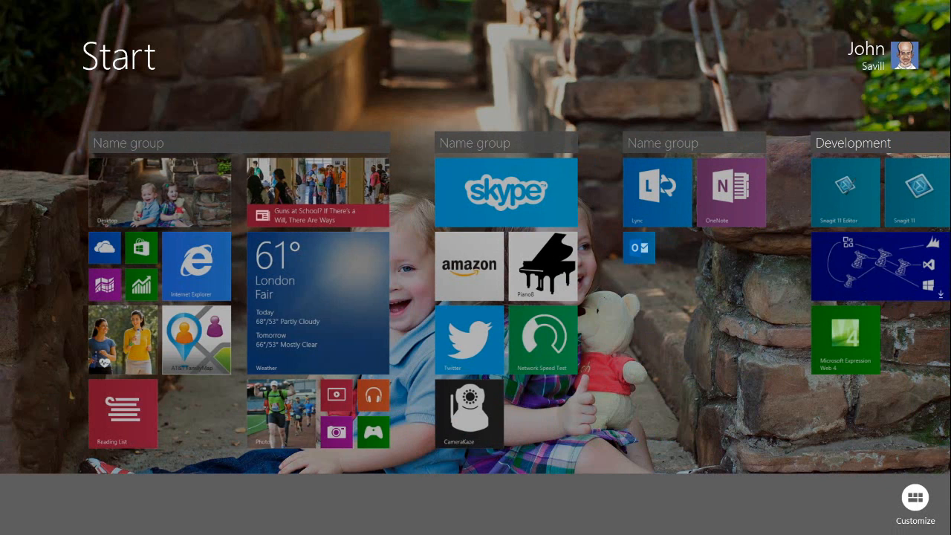
key(Escape)
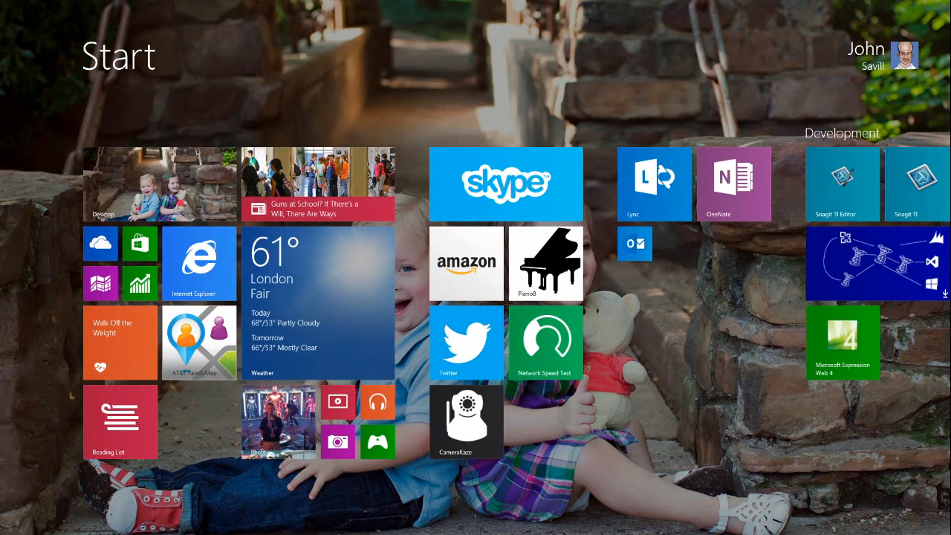
Step: Browse the Start screen's tile groups, then open the Apps view and look through the installed apps
scroll(476, 298, down, 1)
scroll(476, 297, down, 3)
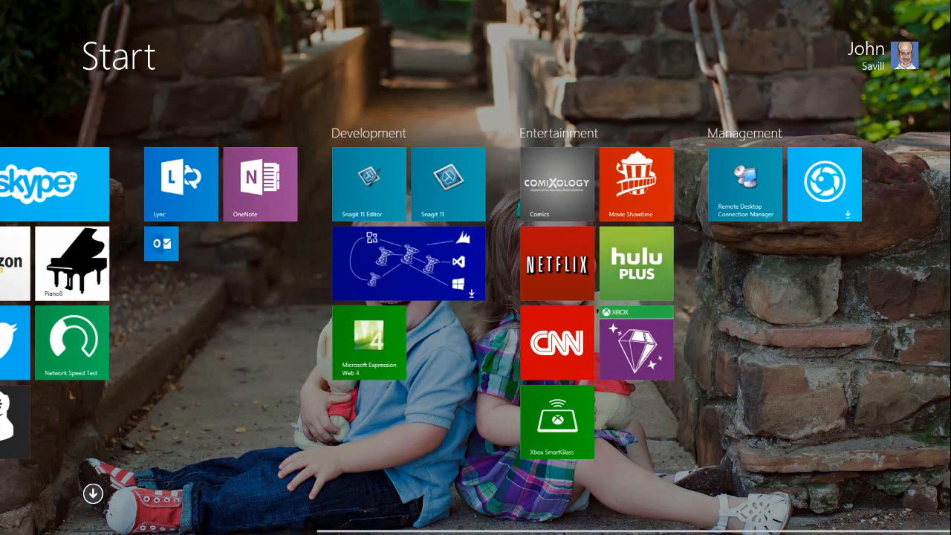
scroll(476, 297, up, 4)
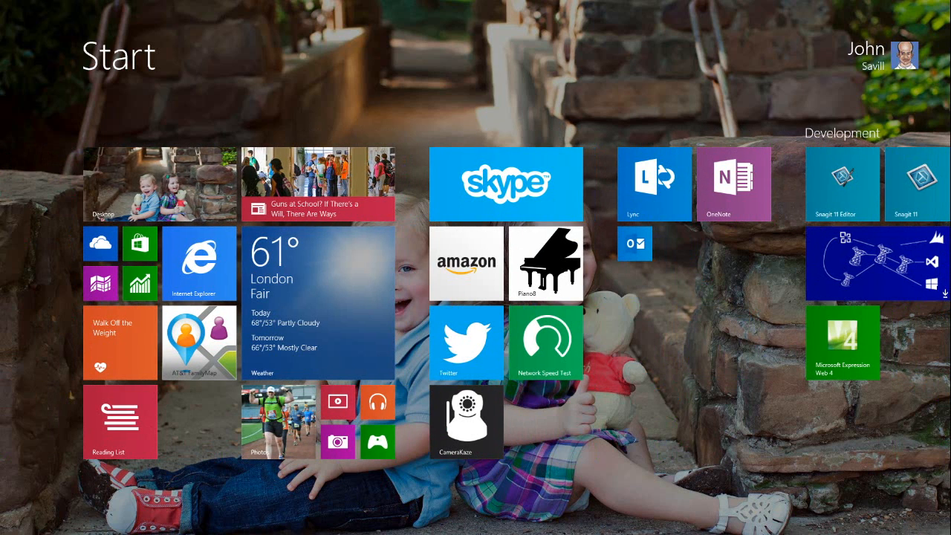
click(397, 503)
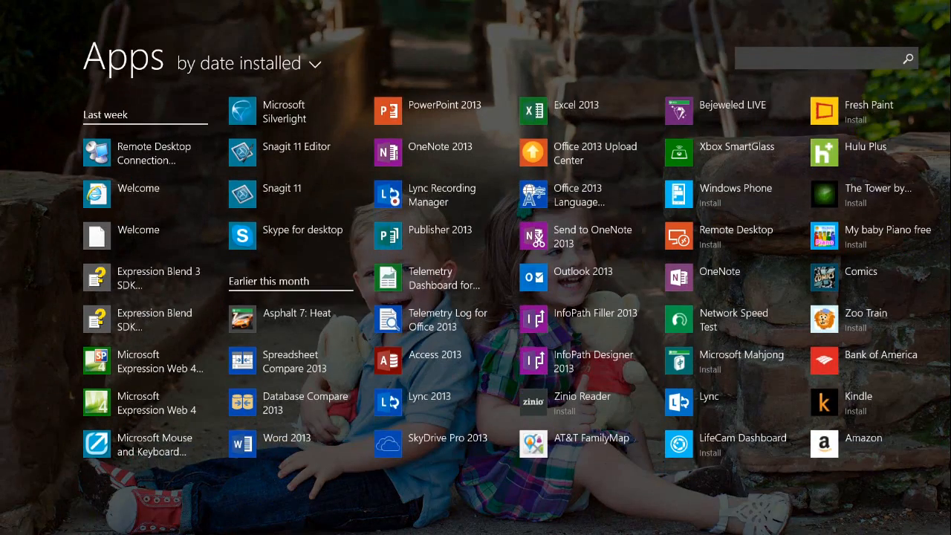
scroll(476, 297, down, 10)
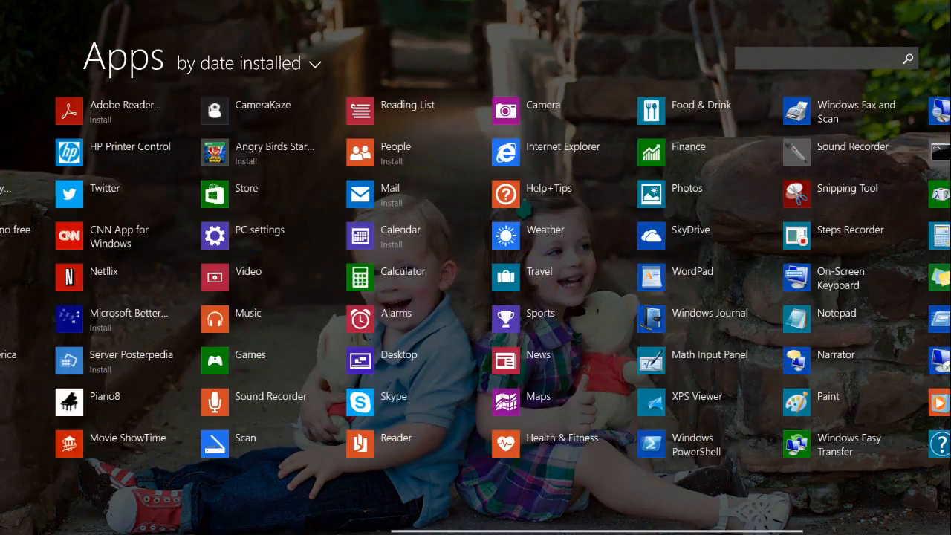
scroll(475, 297, up, 10)
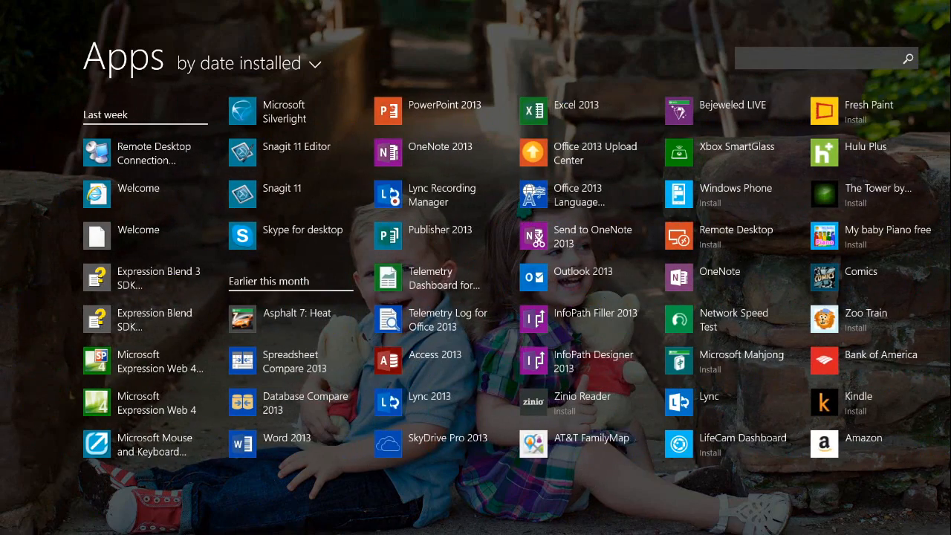
Step: Keep the Apps list sorted by date installed and display the commands for Remote Desktop Connection Manager
click(249, 64)
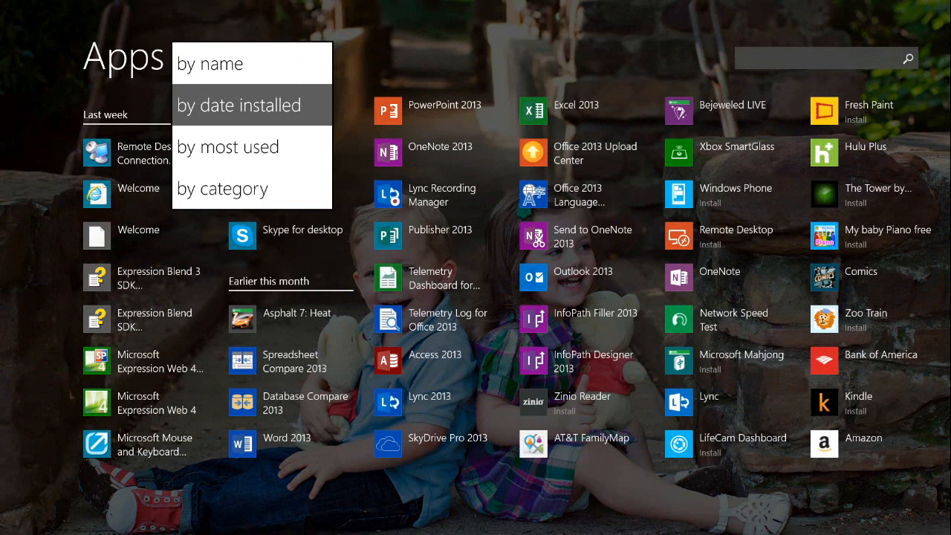
click(273, 111)
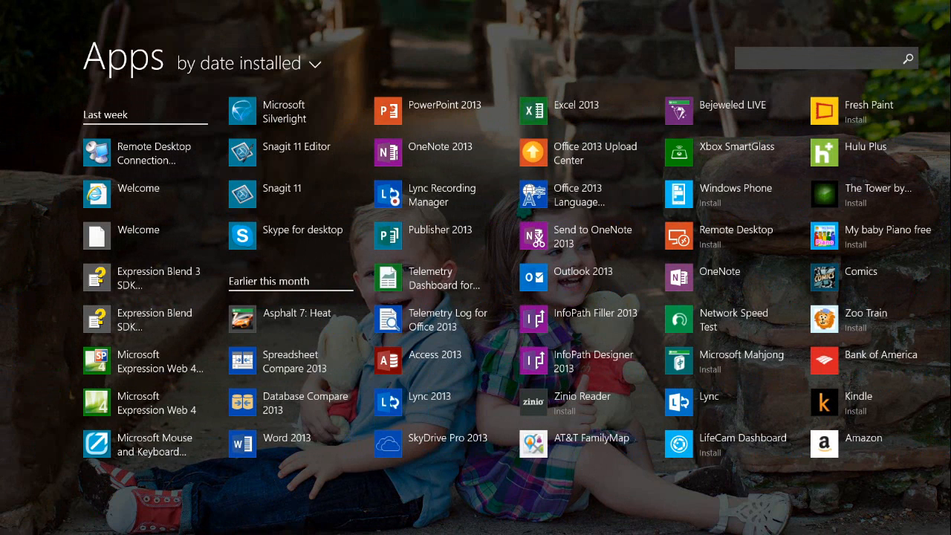
right_click(142, 152)
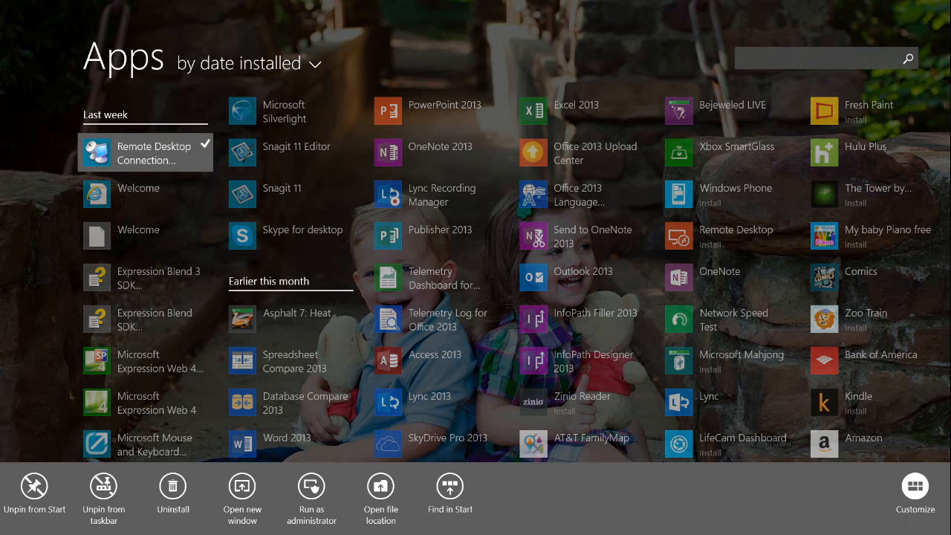
Step: Sort the Apps list by most used and then by category
click(286, 69)
click(276, 147)
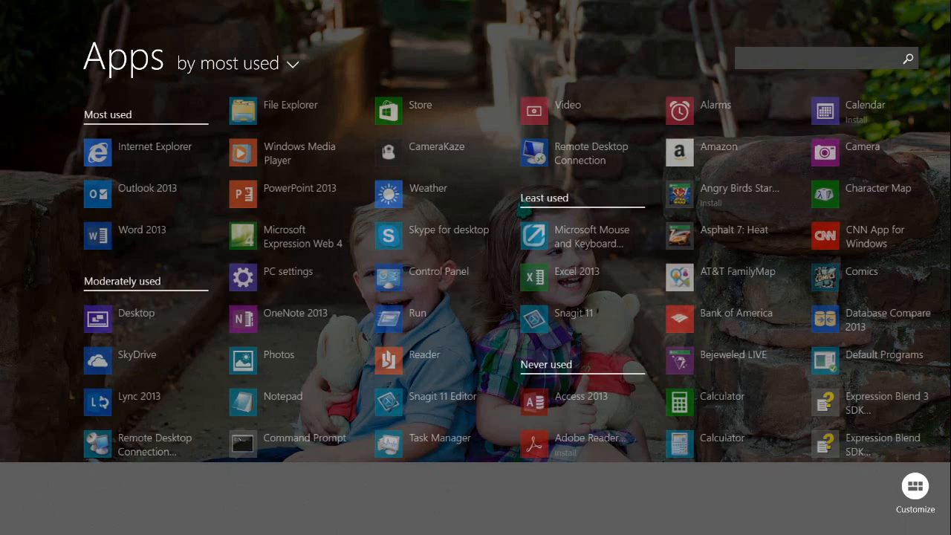
click(274, 59)
click(223, 189)
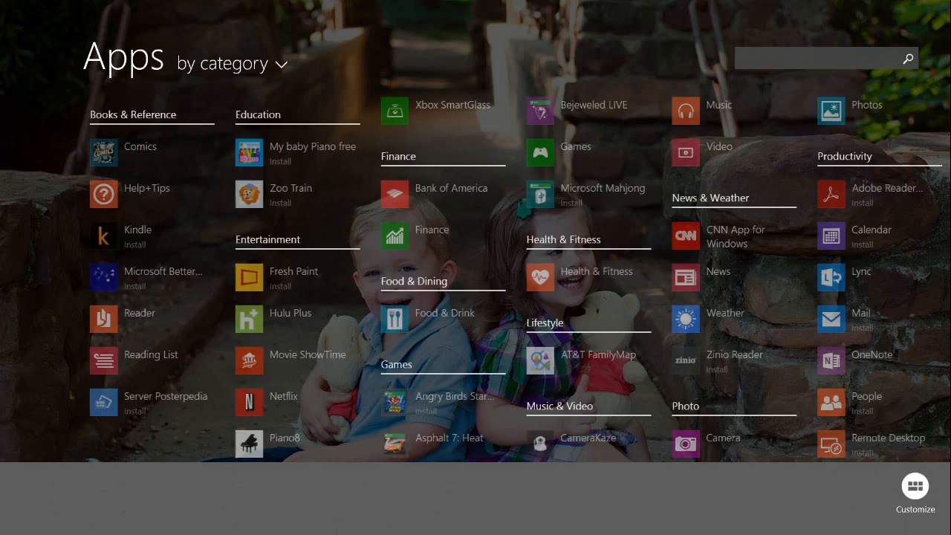
Step: Sort the Apps list by name and jump to the letter R through the alphabetical index
click(255, 66)
click(238, 64)
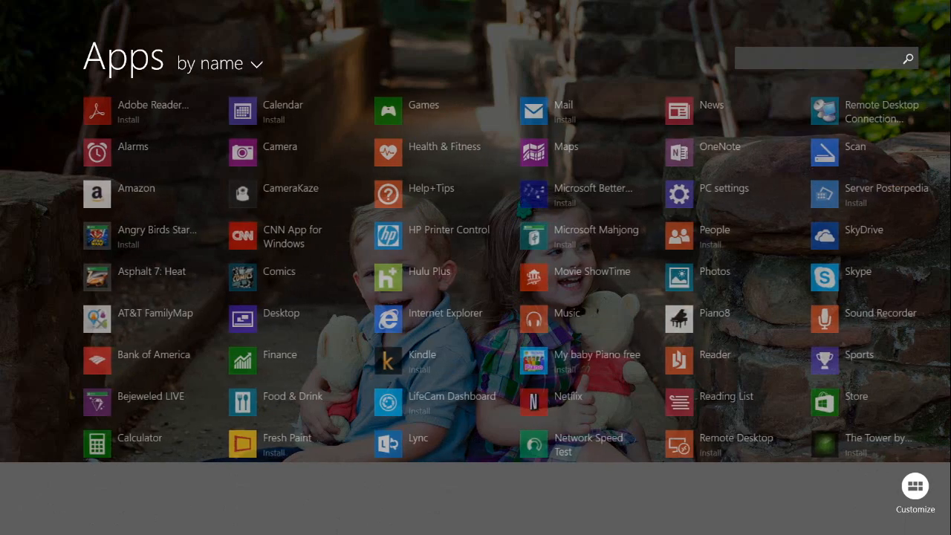
scroll(476, 275, down, 1)
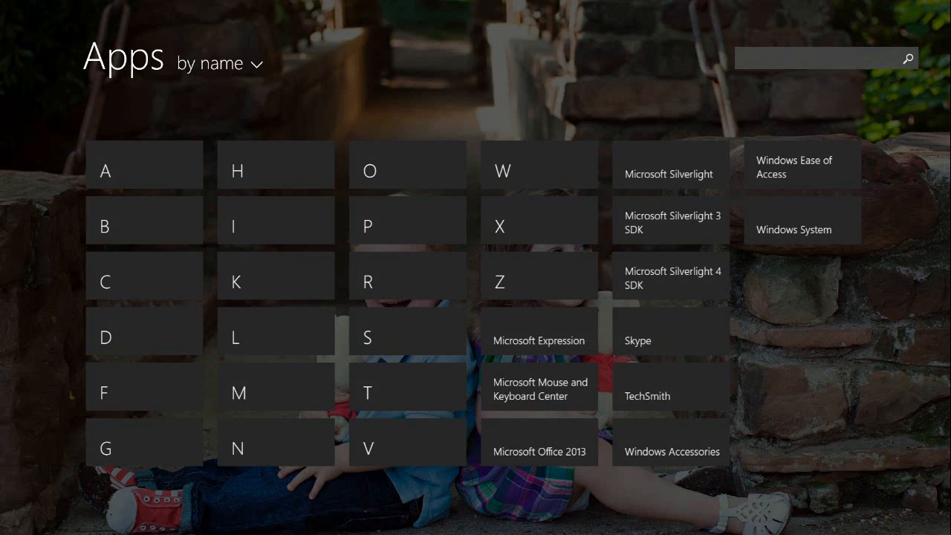
click(368, 281)
Step: Sort the Apps list by date installed and then by most used, viewing the group overview for each order
click(237, 61)
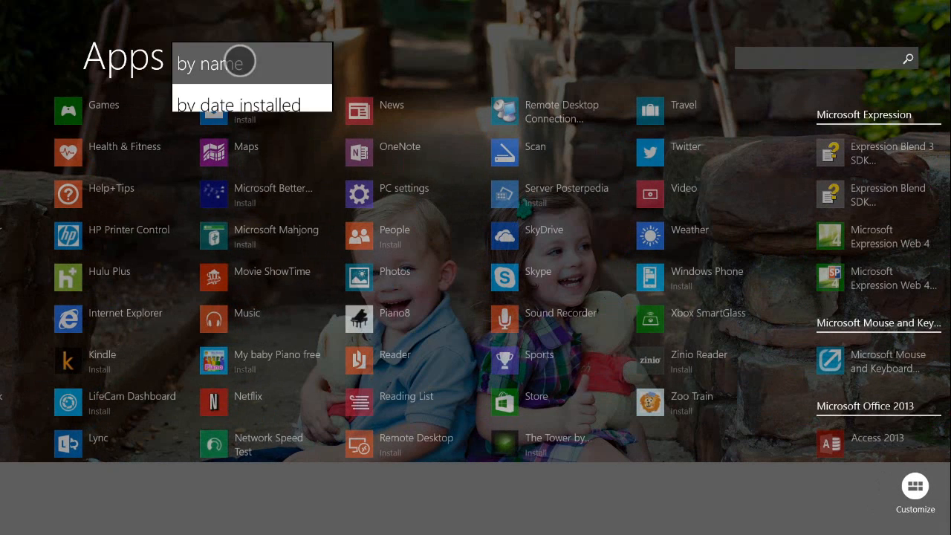
click(257, 108)
scroll(443, 262, down, 1)
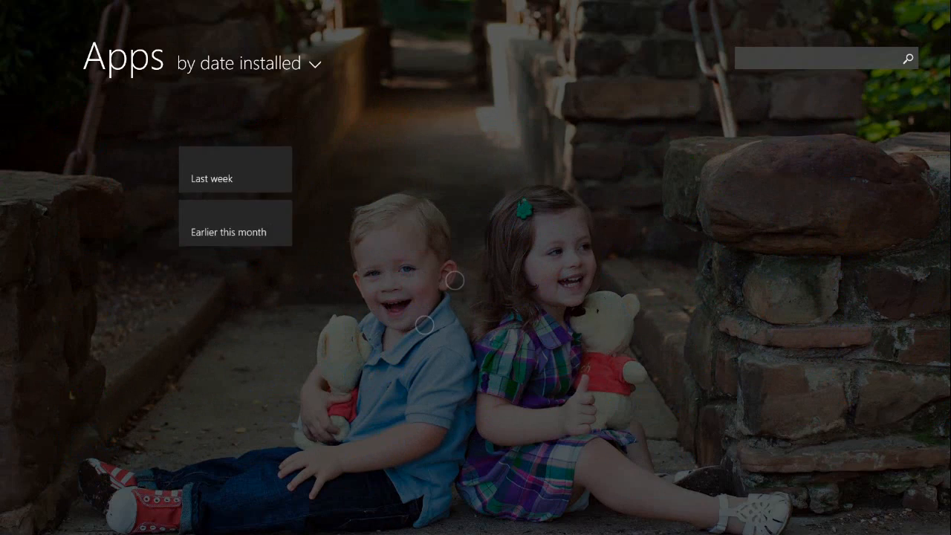
click(238, 64)
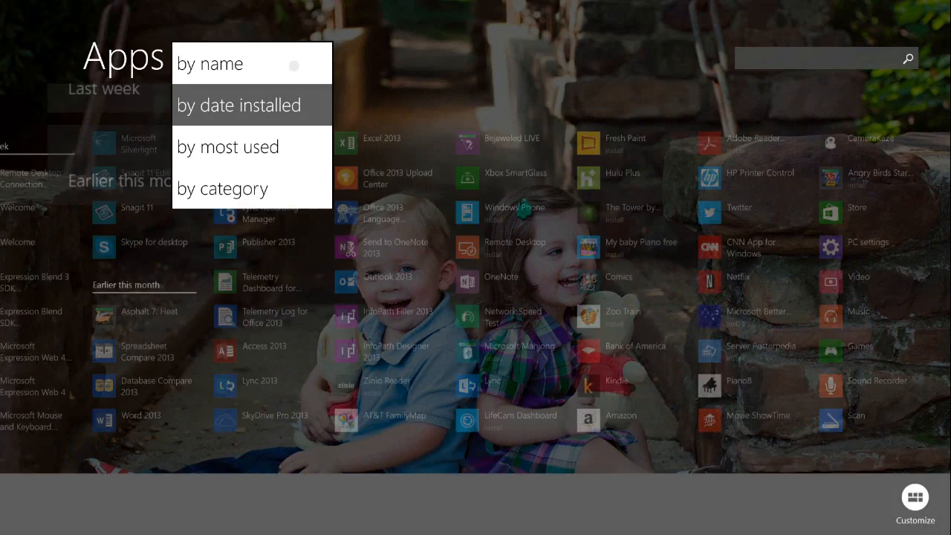
click(227, 147)
scroll(394, 245, down, 1)
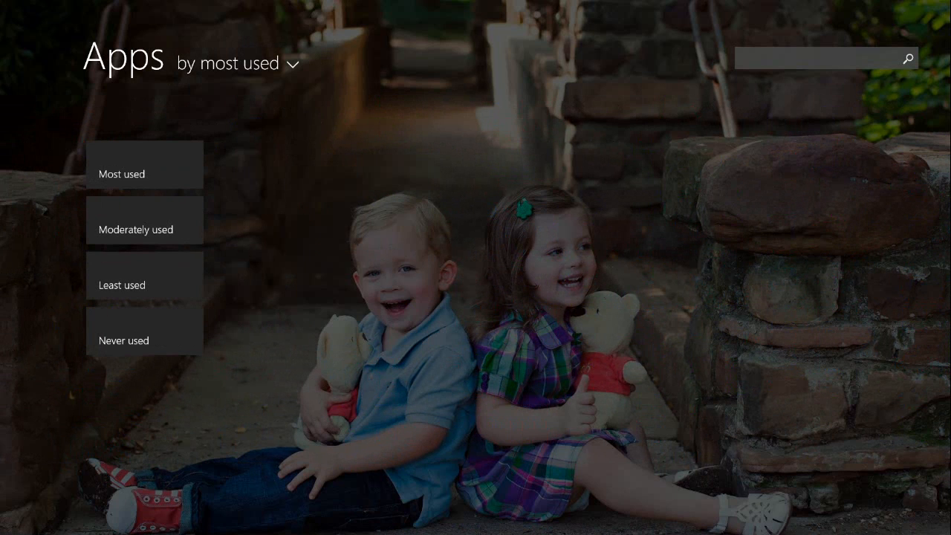
Step: Sort the Apps list by name and return to the Start screen
click(257, 64)
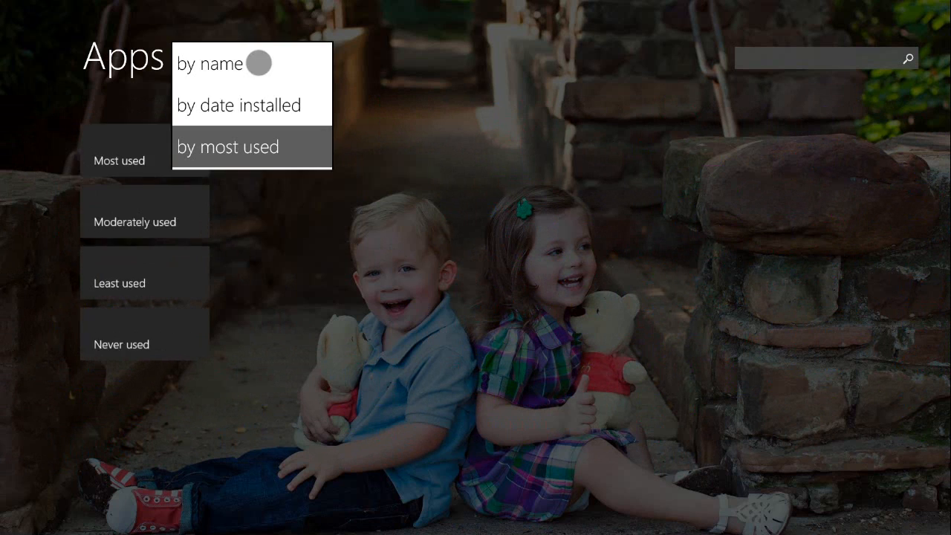
click(238, 63)
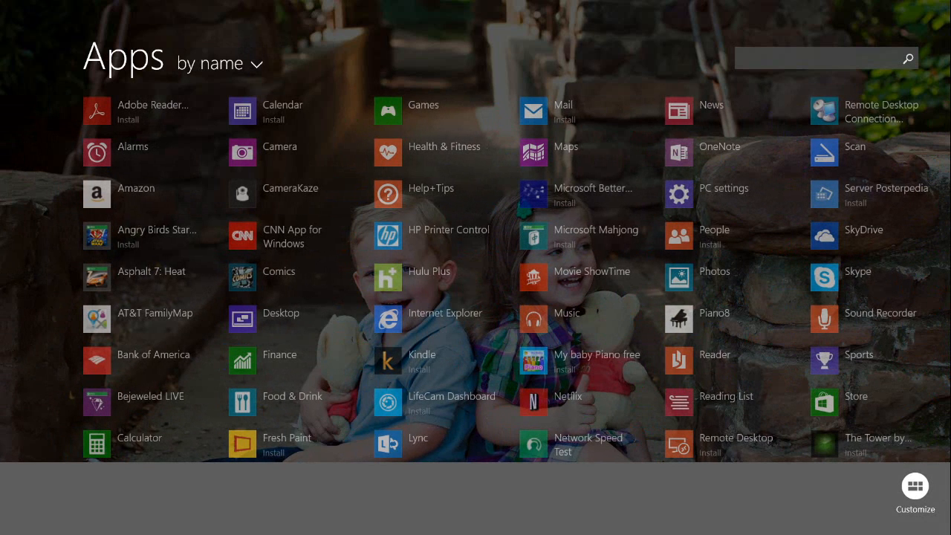
click(933, 270)
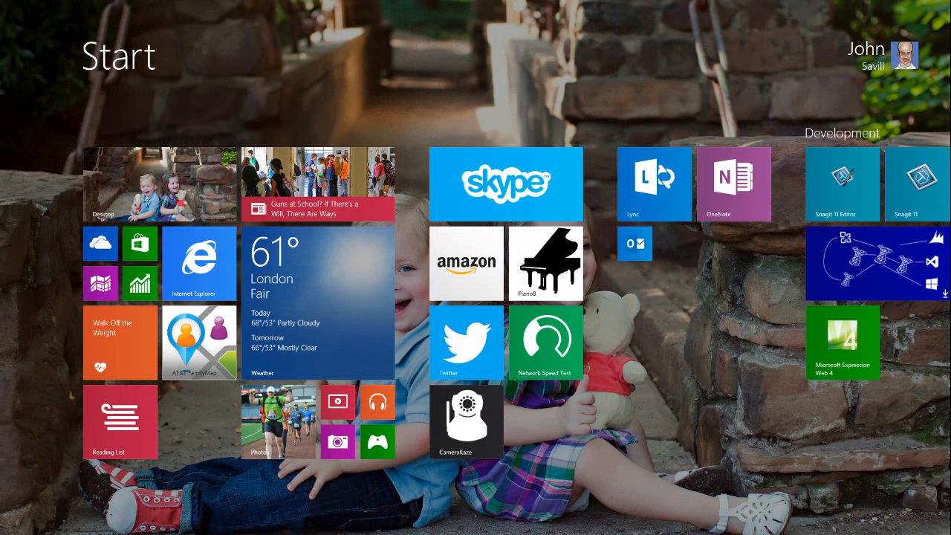
Step: Search for Word 2013 from the Start screen, launch it and close it again
text(word 2013)
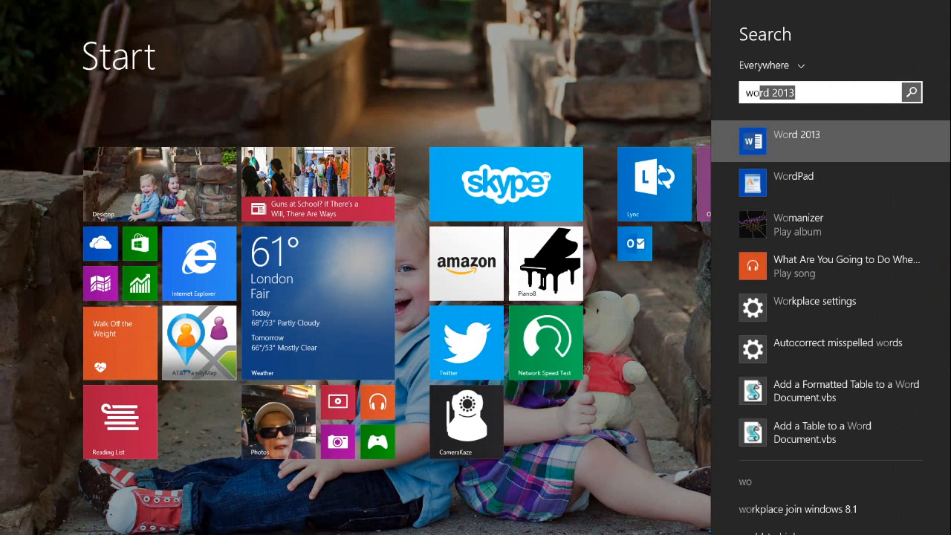
key(Return)
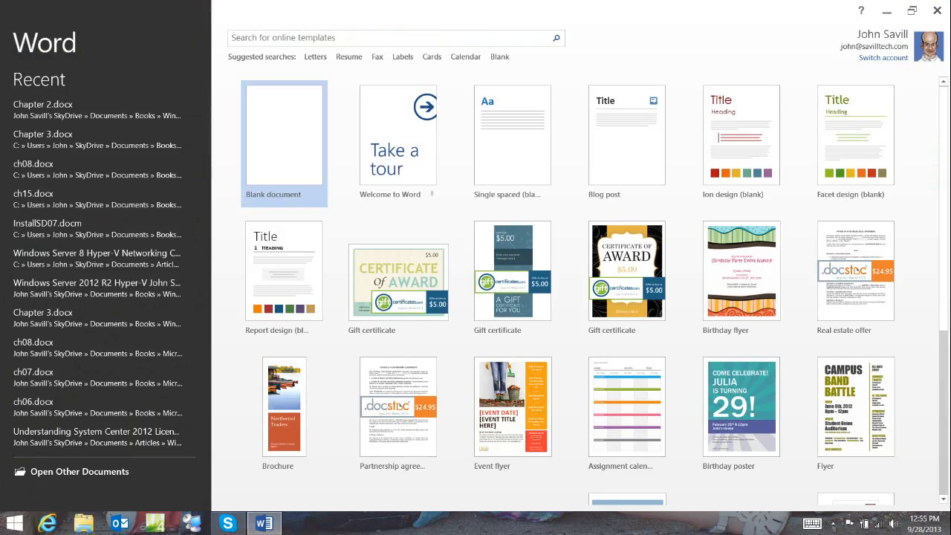
click(937, 11)
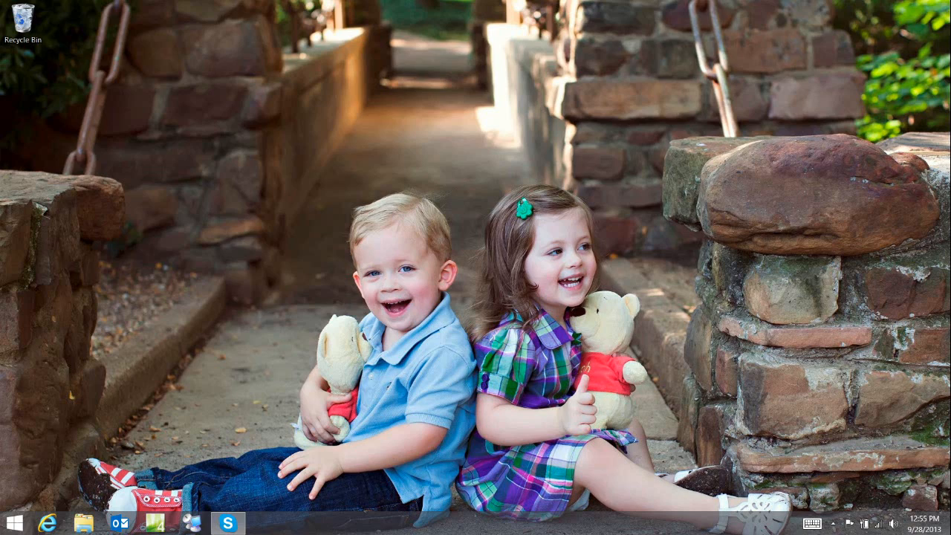
Step: Return to the Start screen from the desktop and open PC settings
key(super+c)
click(920, 266)
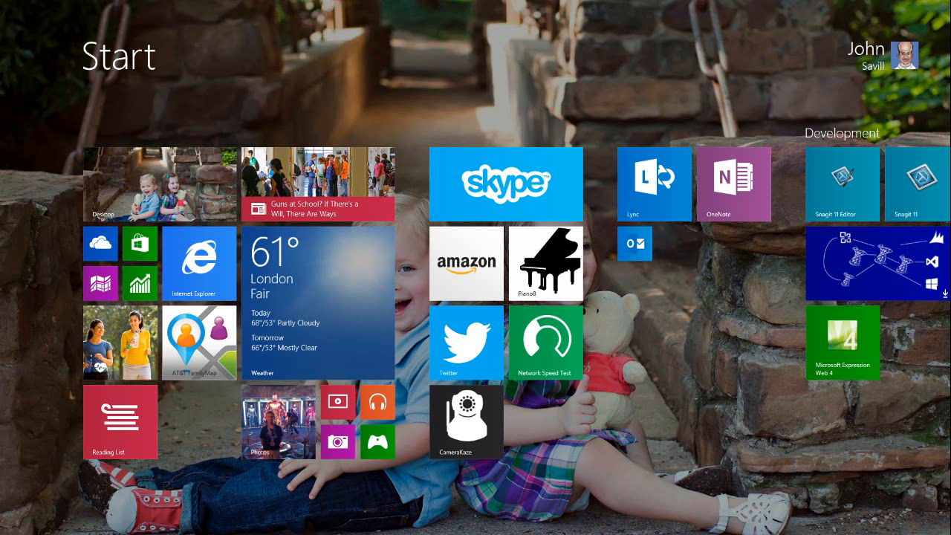
key(super+c)
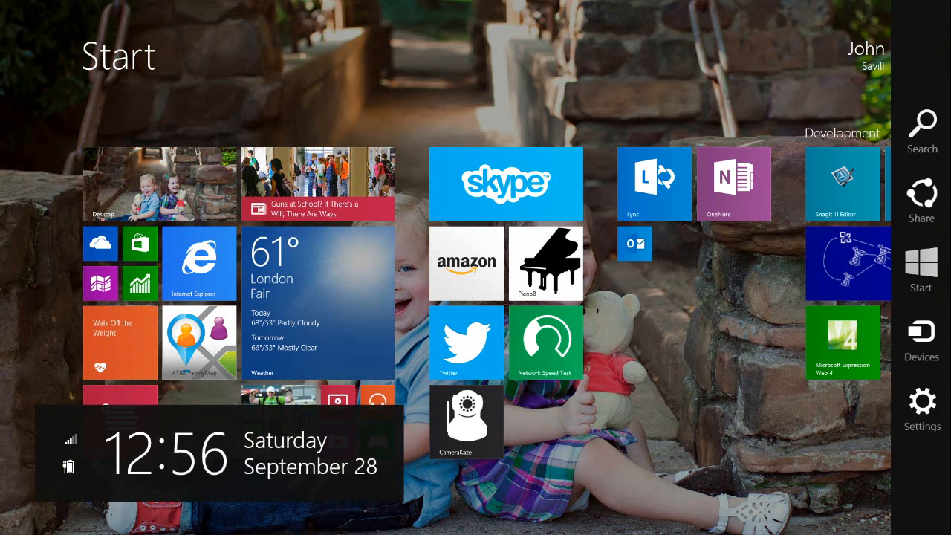
click(923, 409)
click(879, 499)
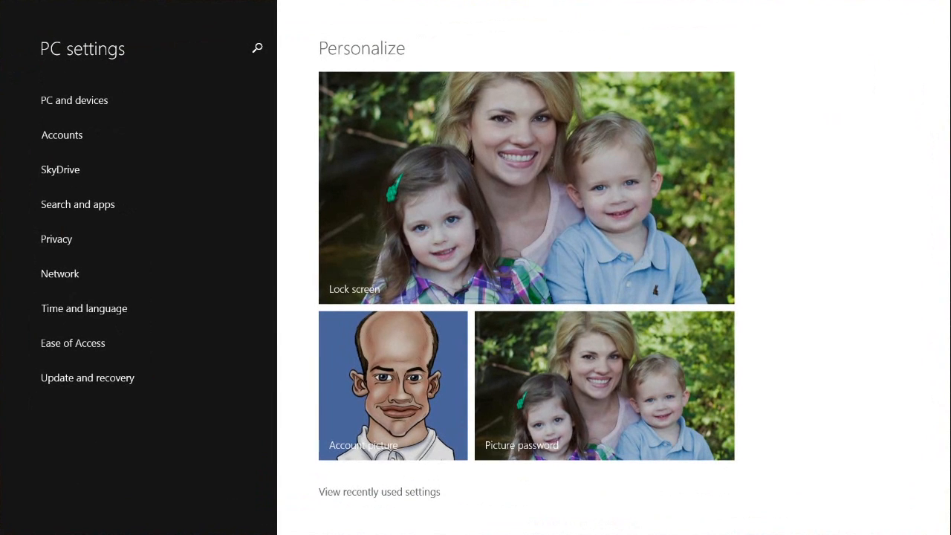
Step: Look through the PC and devices settings, including lock screen, display, Bluetooth, devices, mouse and touchpad, typing, and corners and edges
click(91, 101)
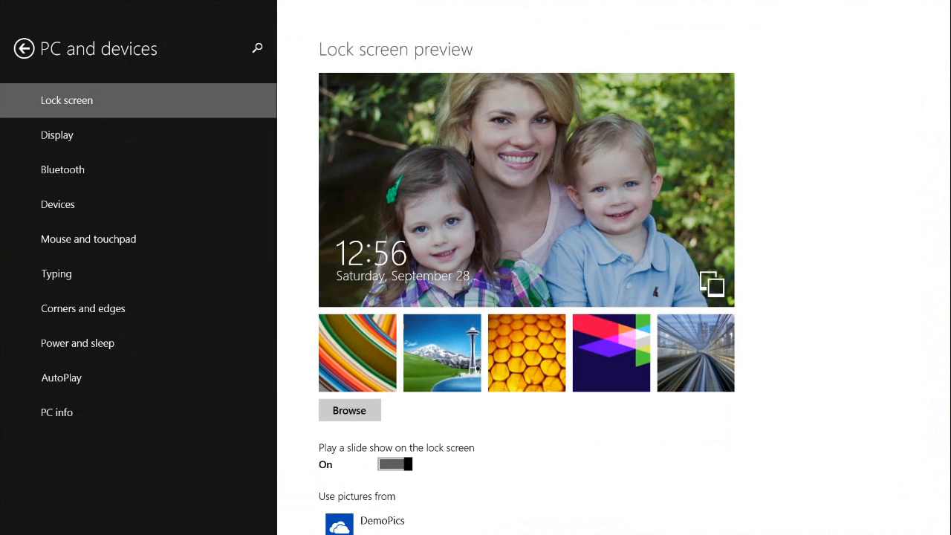
click(87, 131)
click(74, 170)
click(79, 206)
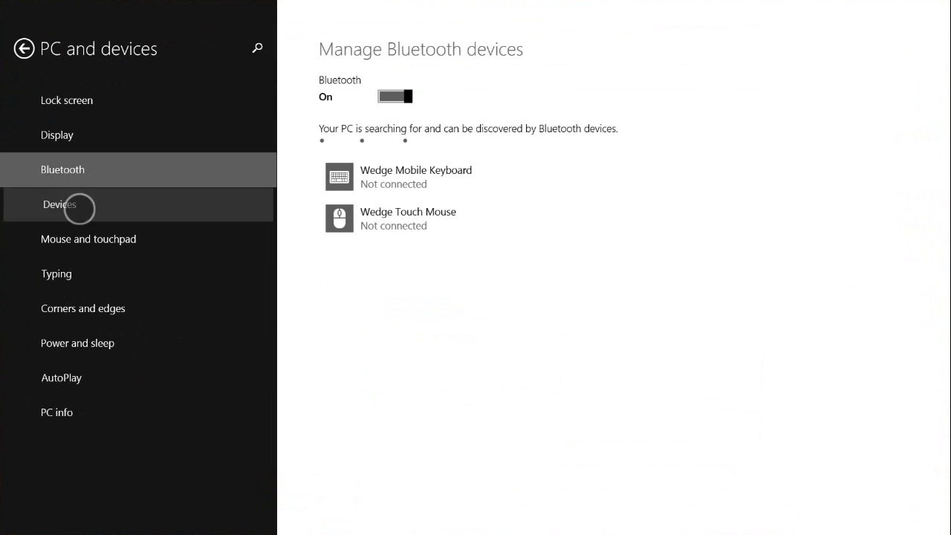
click(89, 239)
click(75, 273)
click(83, 309)
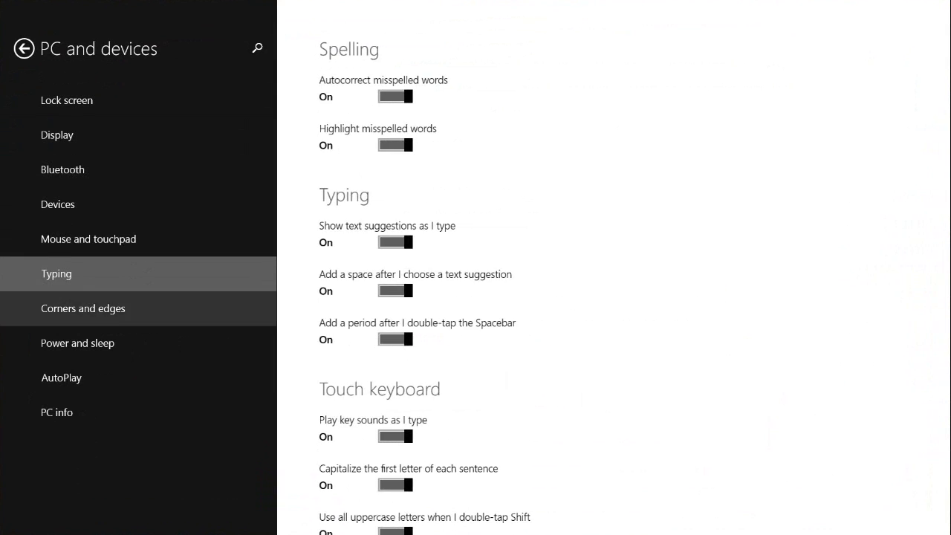
Step: View the Your account page in the Accounts settings and go back to the main PC settings
click(23, 48)
click(67, 135)
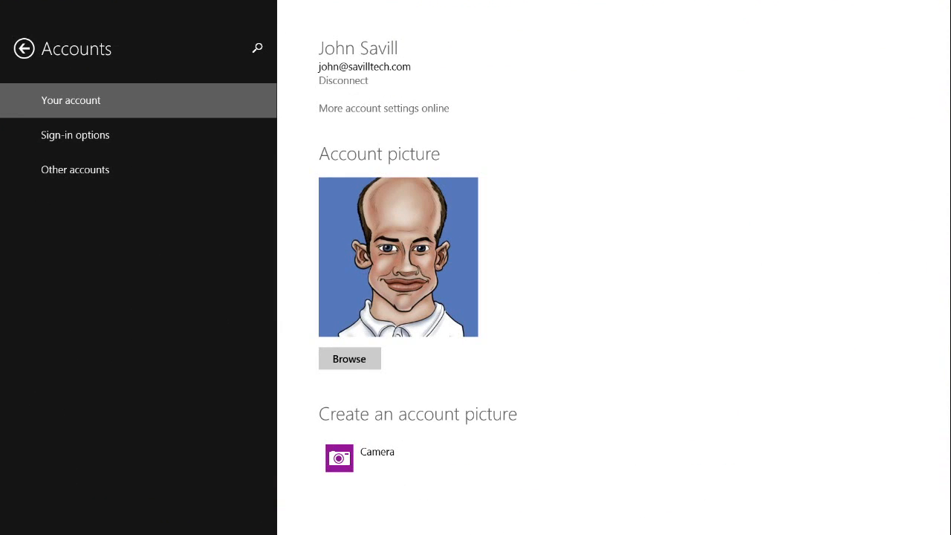
click(24, 48)
Step: Open the SkyDrive settings and examine which PC settings are synced across devices
click(74, 168)
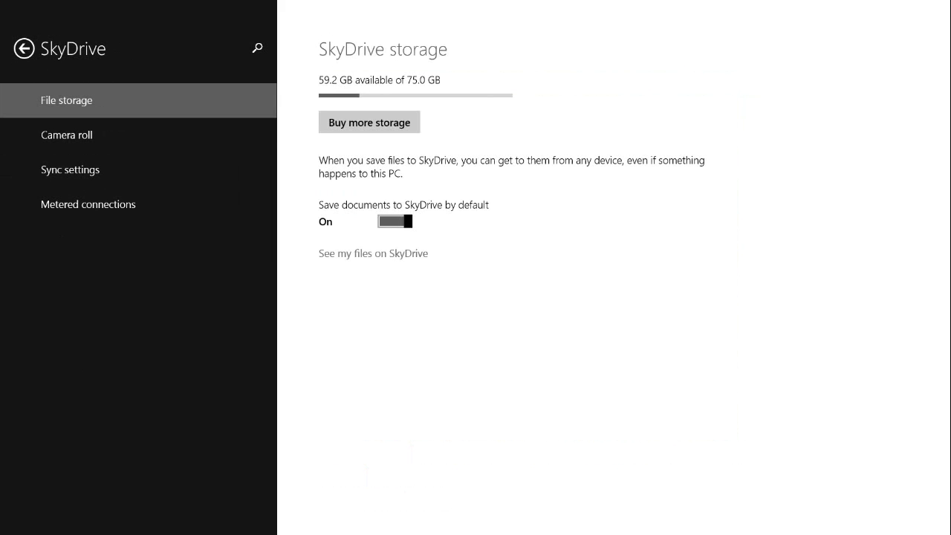
click(70, 170)
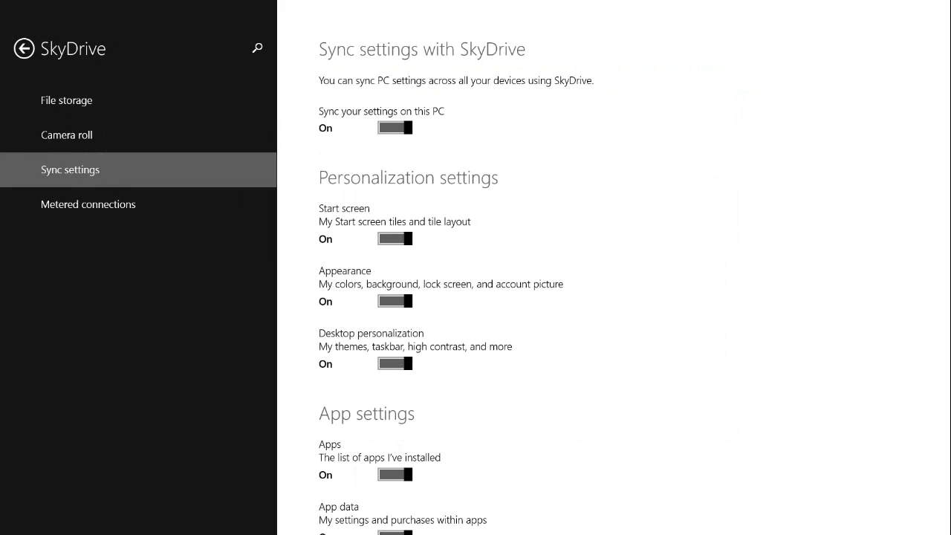
scroll(532, 297, down, 8)
scroll(532, 248, up, 7)
scroll(524, 373, up, 2)
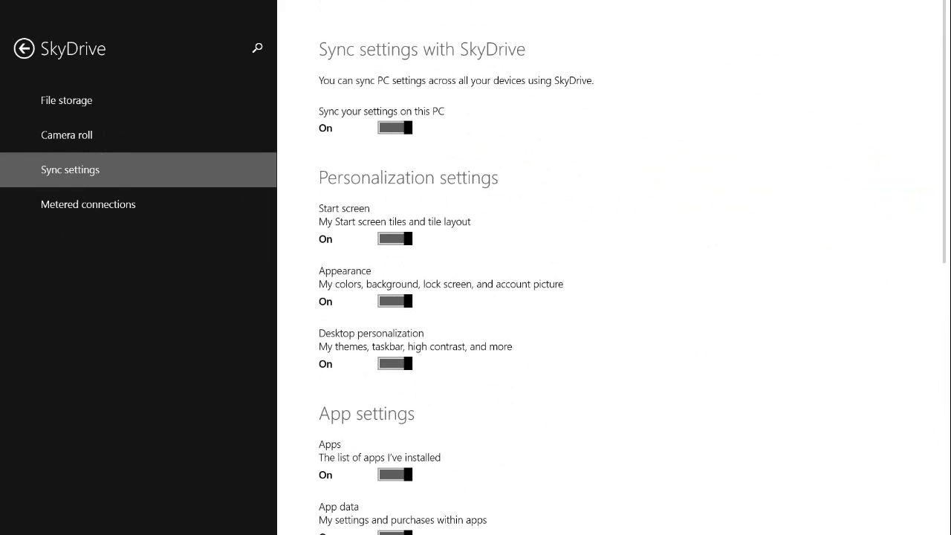
Step: Leave the SkyDrive settings and return to the Start screen
click(24, 48)
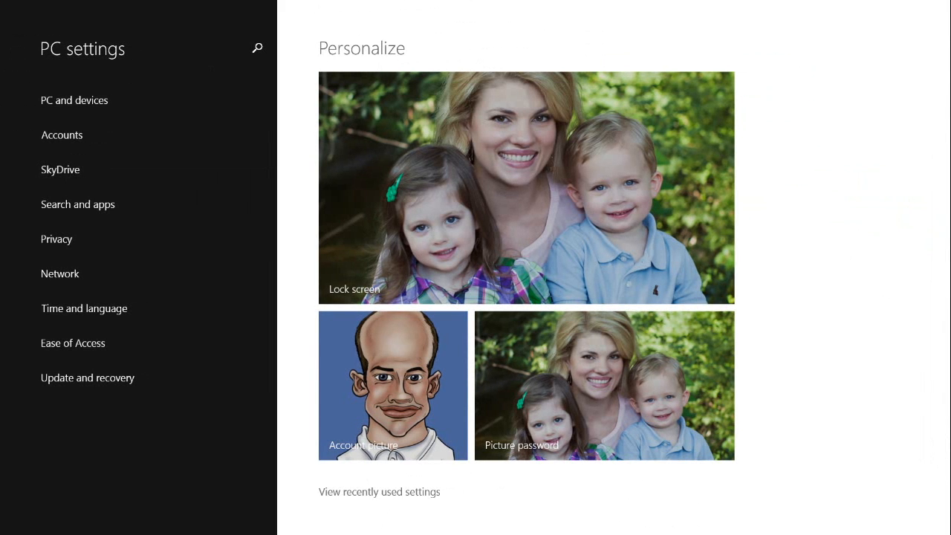
drag(950, 247, 912, 246)
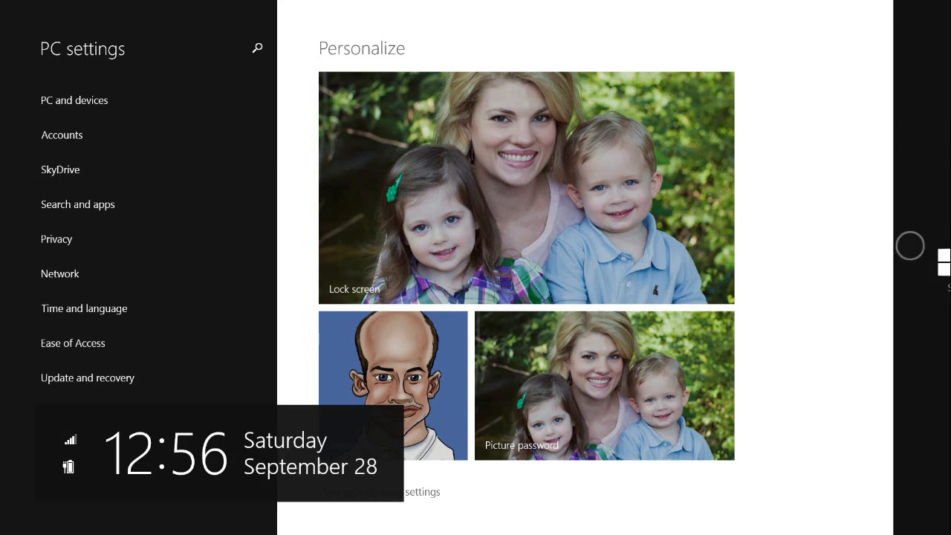
click(920, 270)
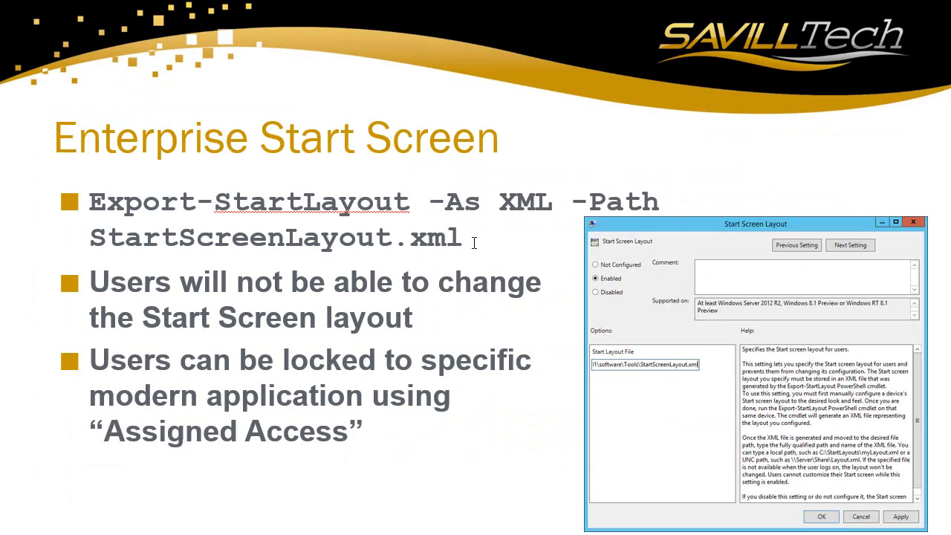
drag(474, 243, 146, 206)
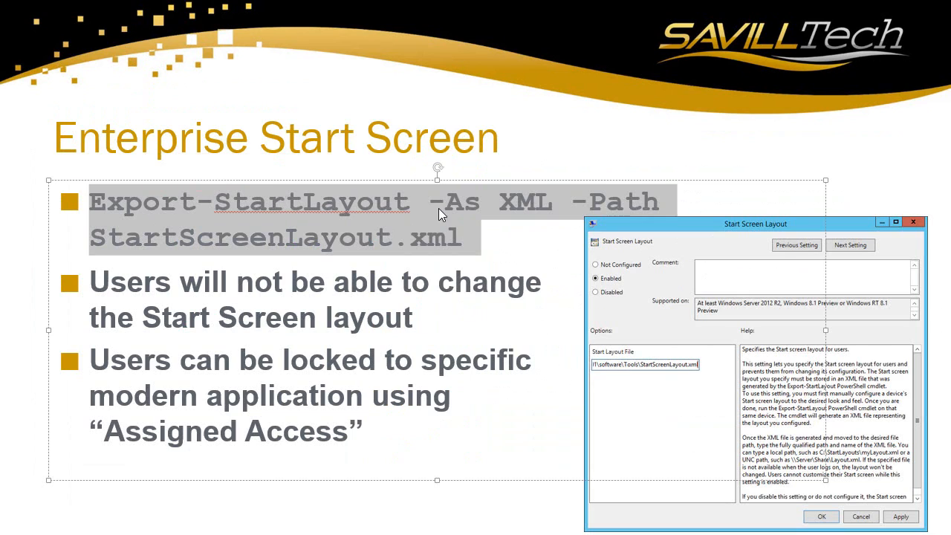
click(865, 187)
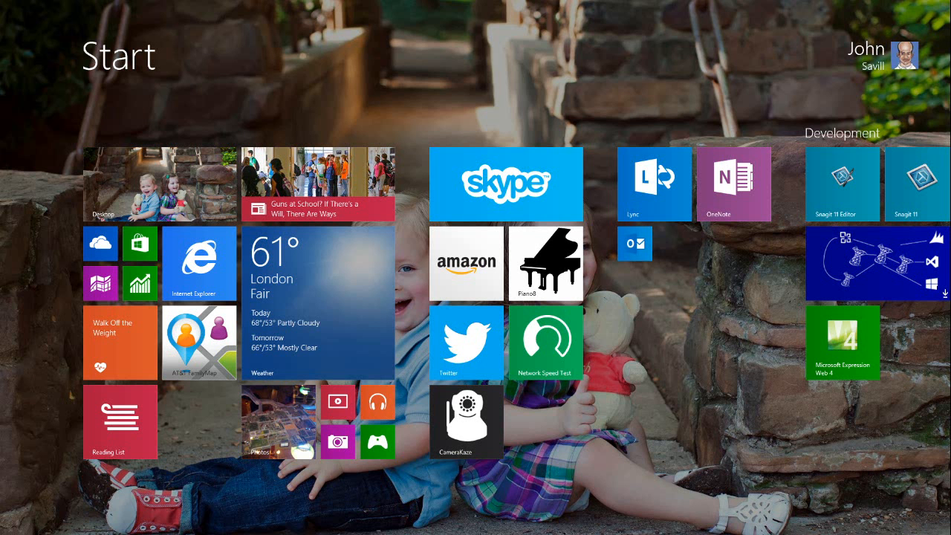
Step: Open PC settings from the Start screen and go to the assigned access setup page for other accounts
scroll(476, 297, right, 5)
key(super+c)
click(923, 401)
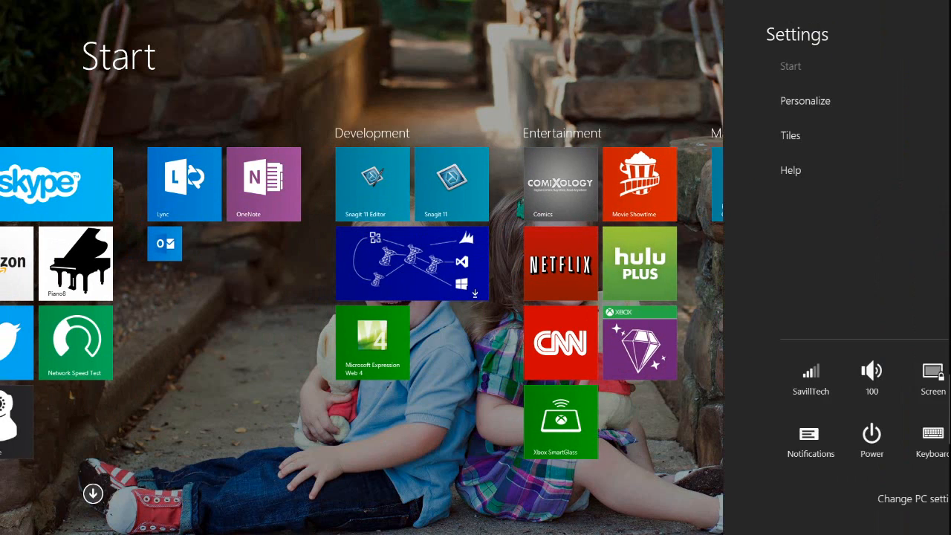
click(899, 498)
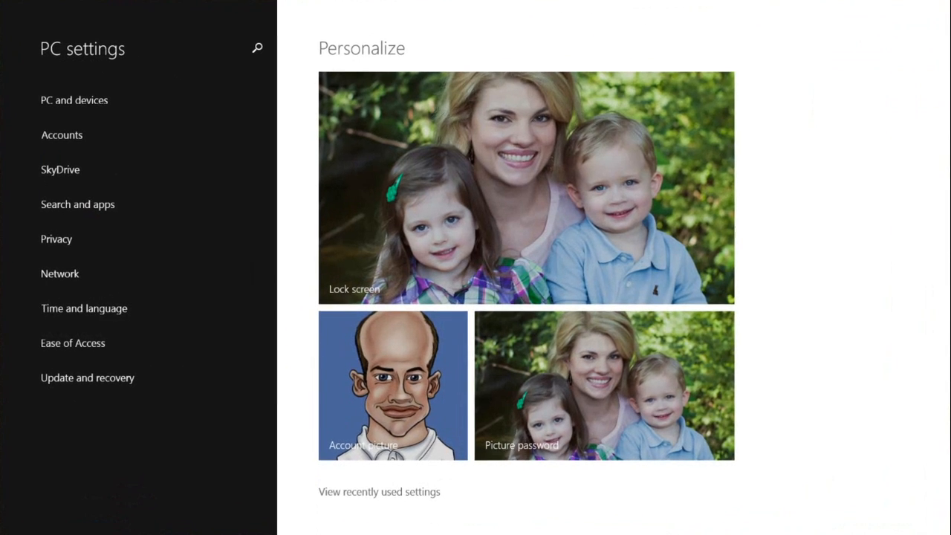
click(67, 133)
click(75, 170)
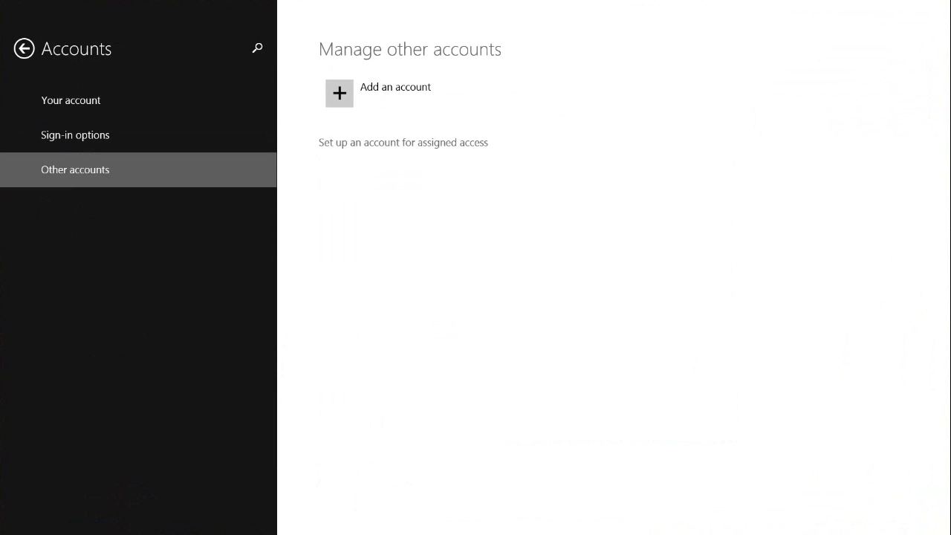
click(403, 142)
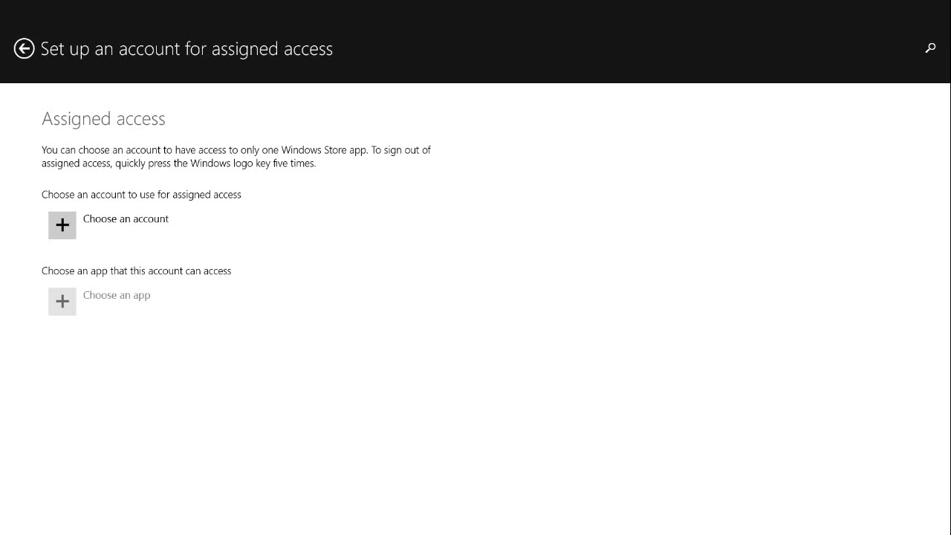
key(alt+Left)
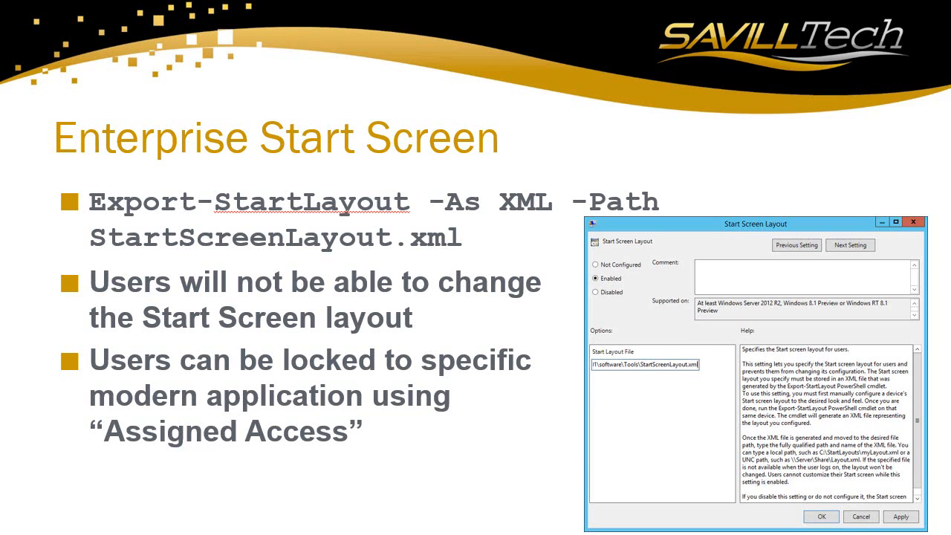
key(Right)
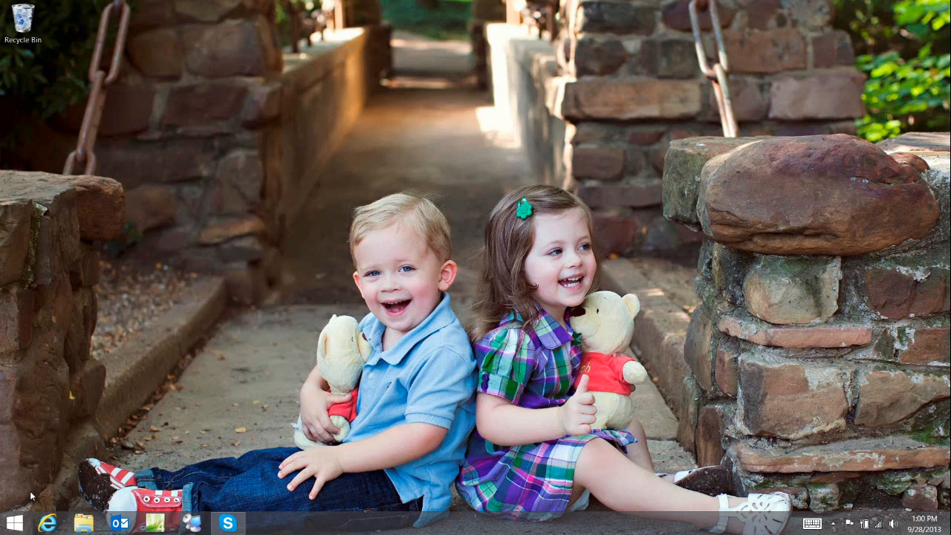
Step: Switch from the desktop to the Start screen and back, and view and dismiss the Start button's shortcut menu
click(15, 524)
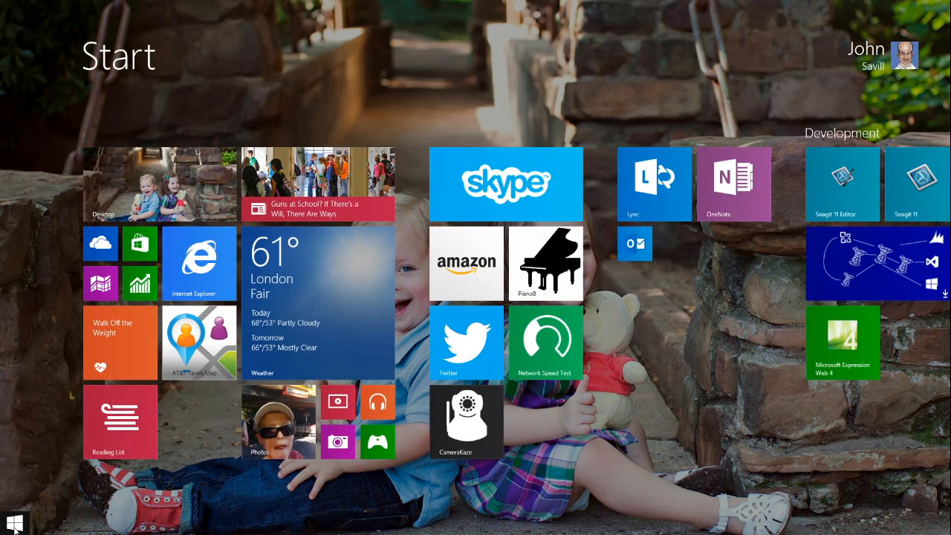
click(14, 526)
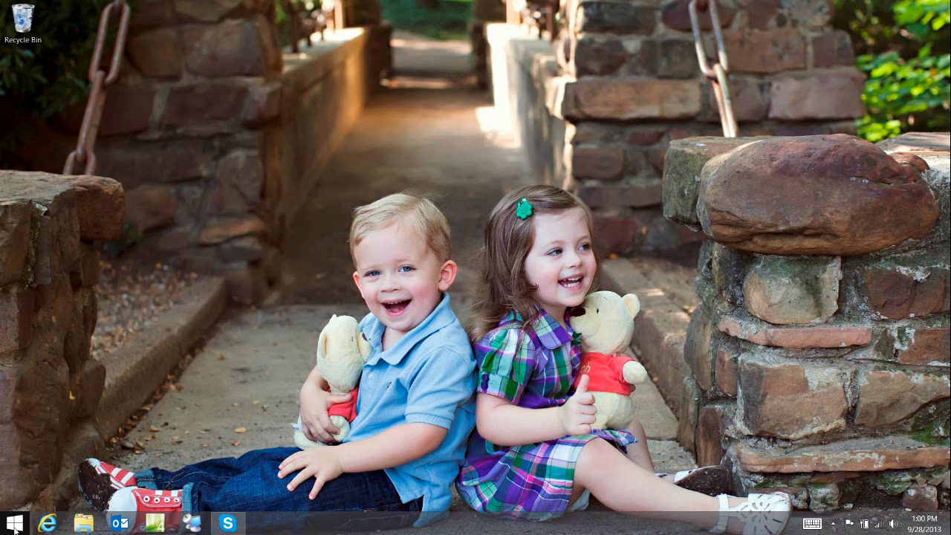
right_click(14, 530)
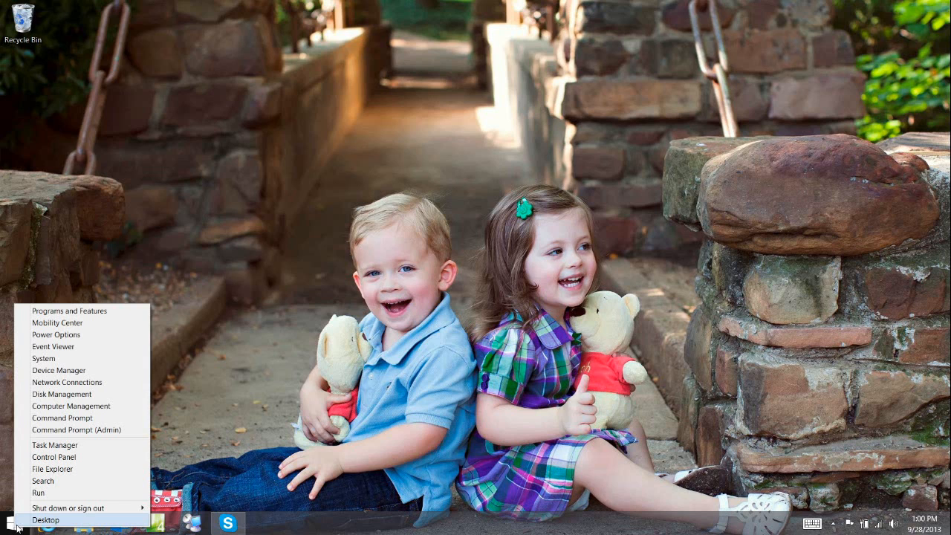
click(185, 410)
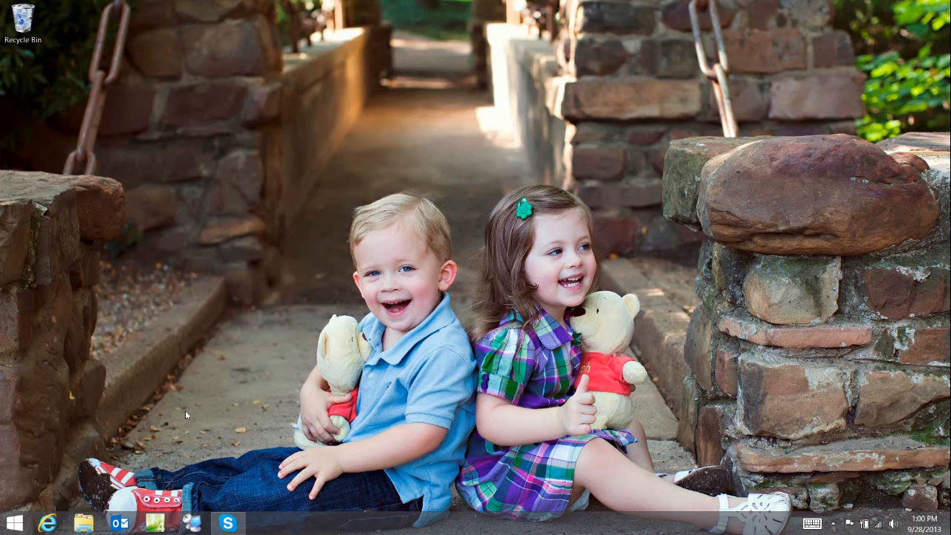
Step: View the command-line entries in the Start button's shortcut menu, dismiss the menu and bring it up again
key(super+x)
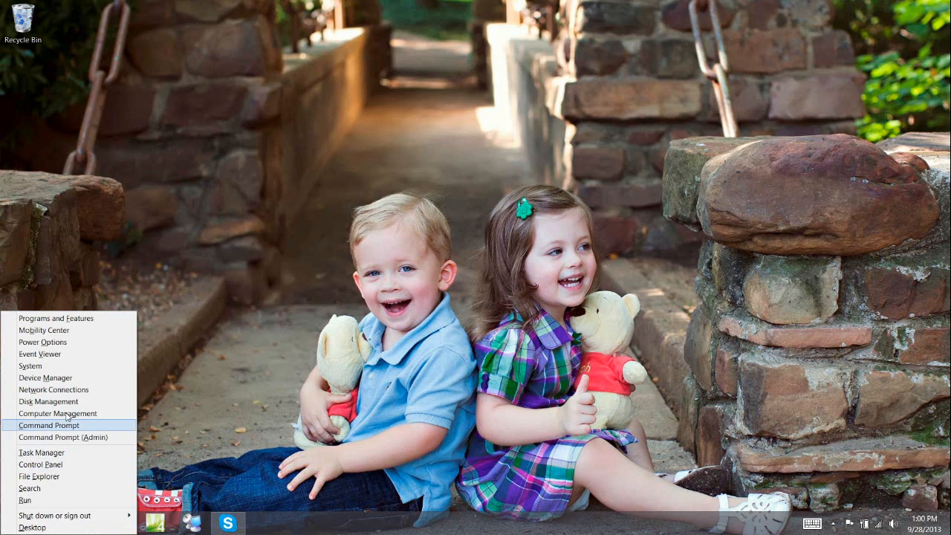
click(178, 389)
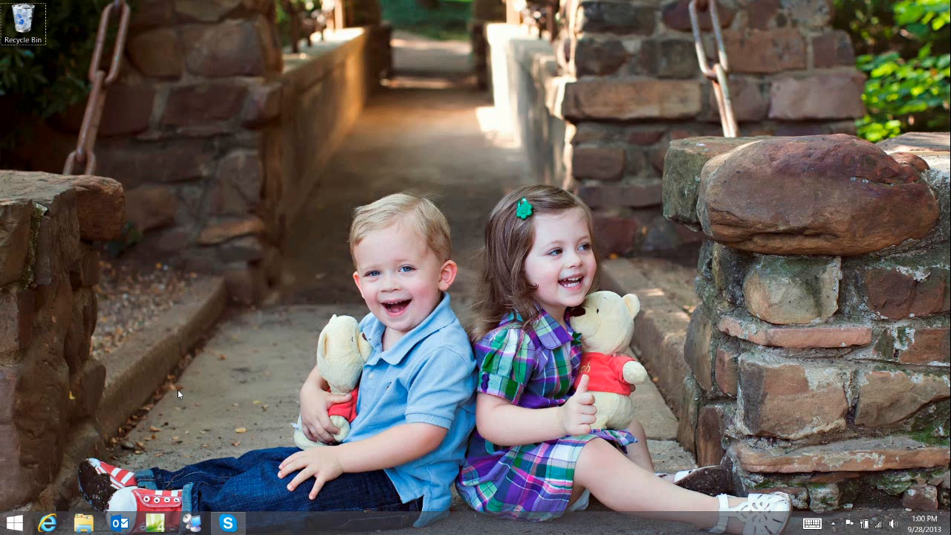
right_click(12, 524)
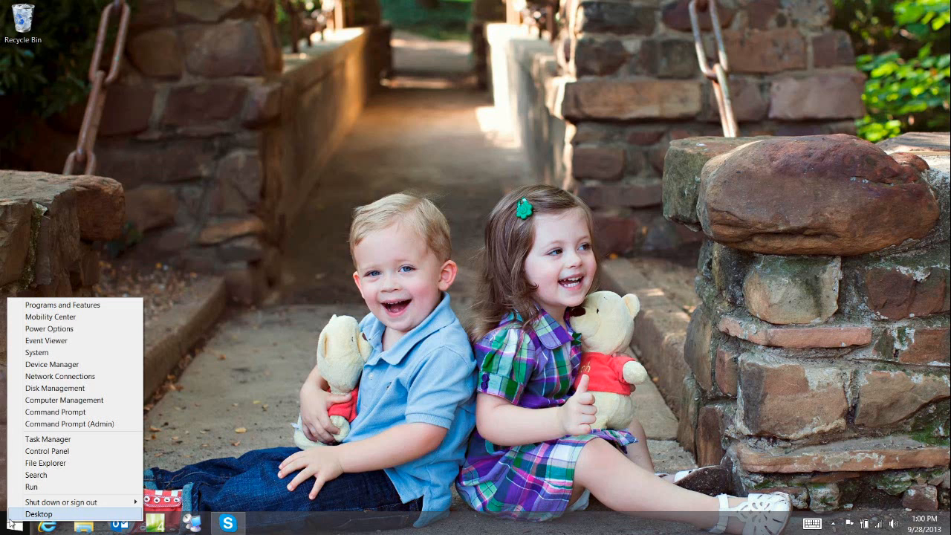
Step: Replace Command Prompt with Windows PowerShell in the Start shortcut menu through the taskbar's navigation properties, and check the menu
right_click(305, 525)
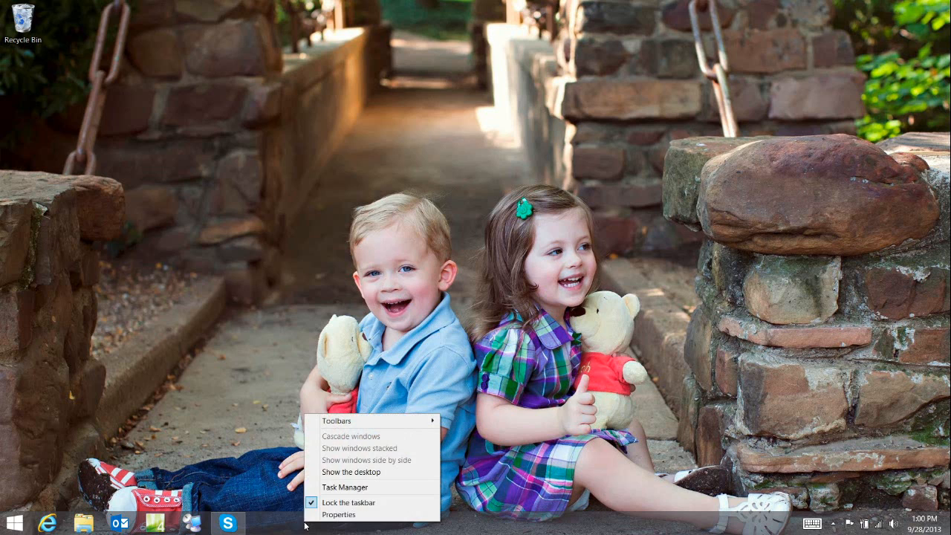
click(340, 515)
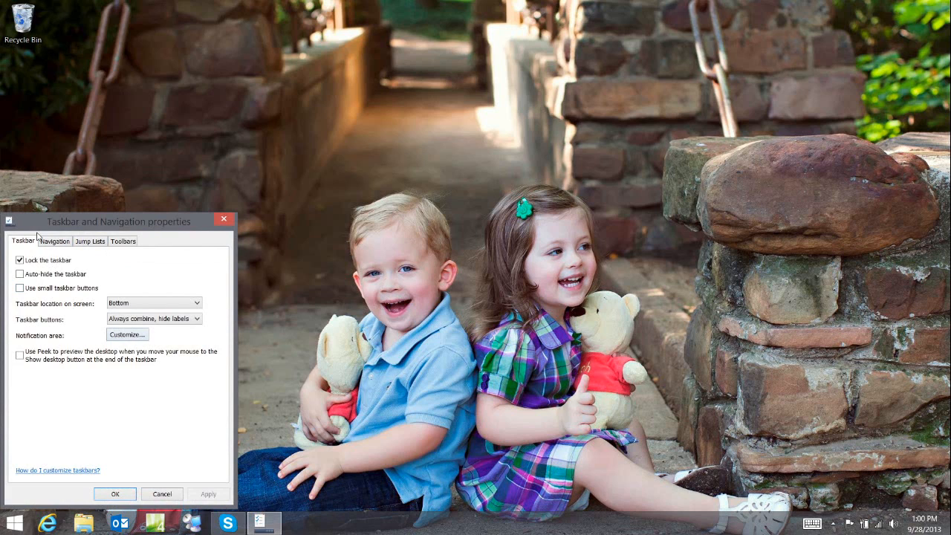
click(57, 243)
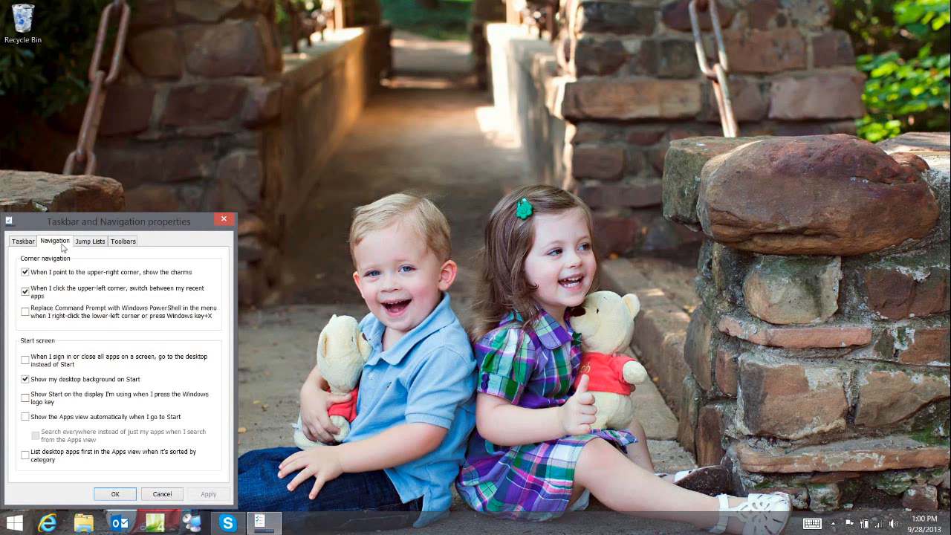
click(25, 312)
click(127, 500)
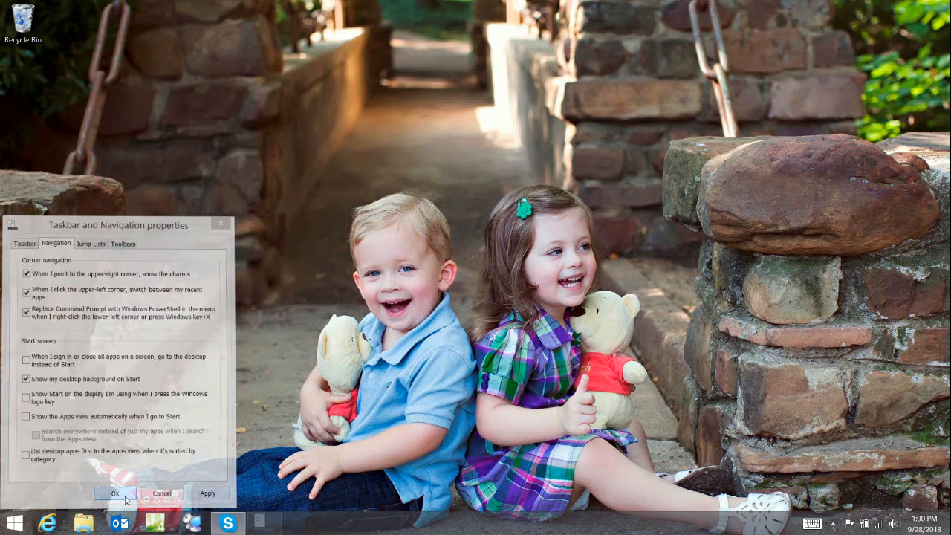
right_click(16, 525)
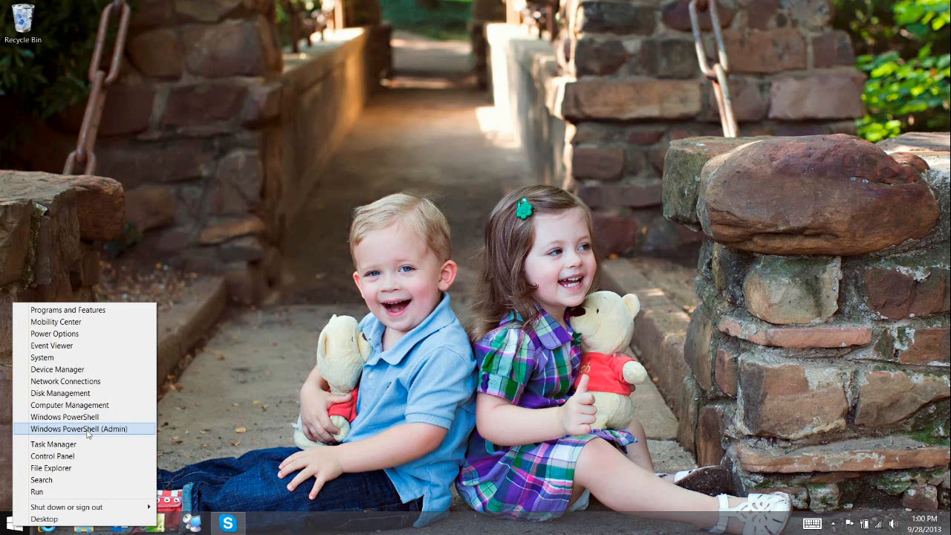
click(208, 428)
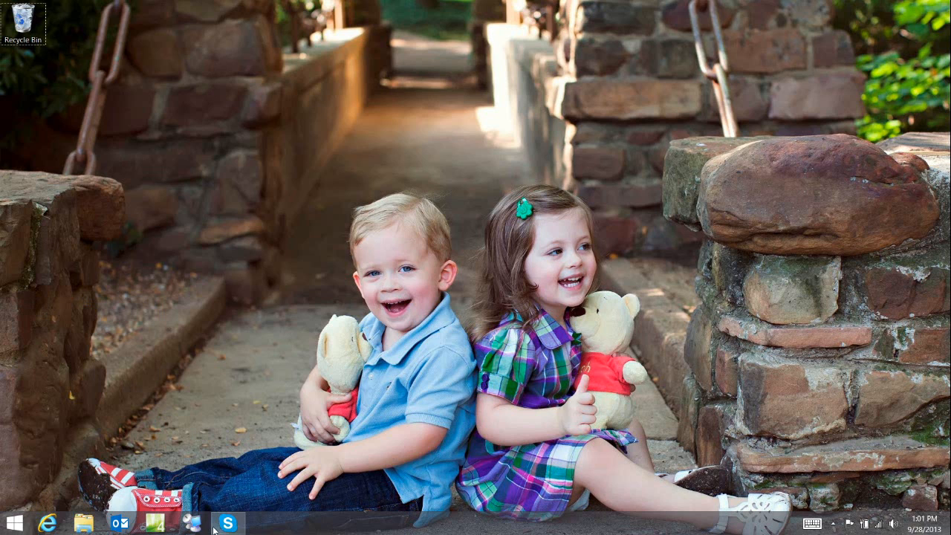
Step: Examine the Start screen options in the taskbar's navigation properties, including going to the desktop at sign-in, and cancel without saving
right_click(315, 525)
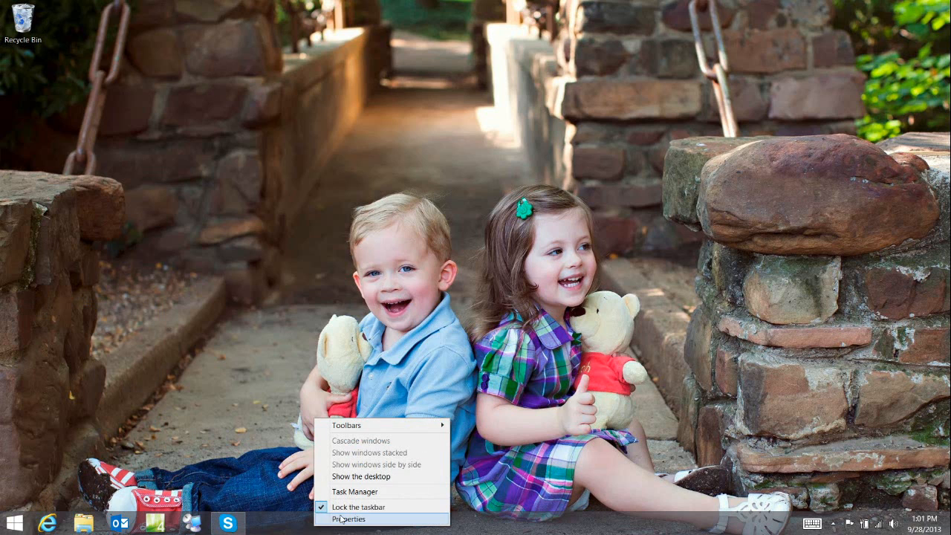
click(341, 519)
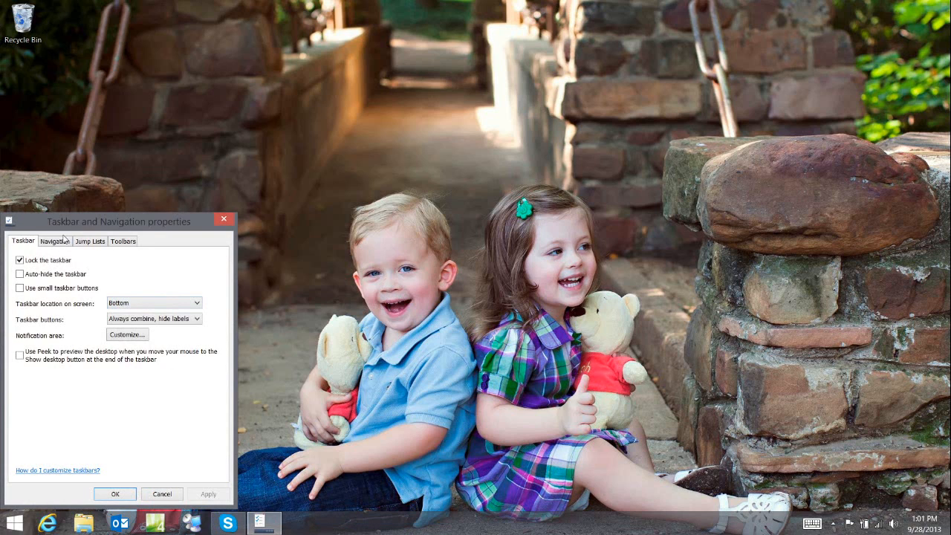
click(58, 260)
click(44, 261)
click(62, 241)
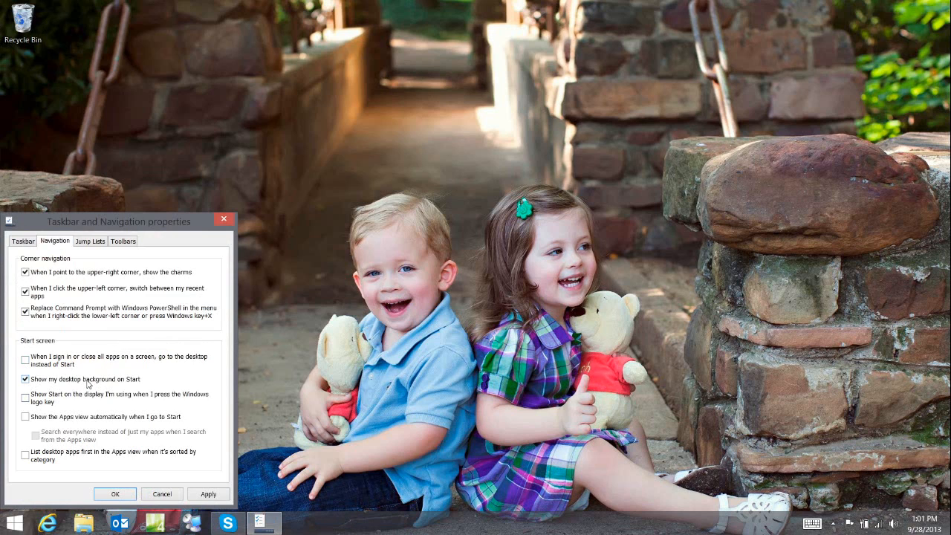
click(27, 361)
click(26, 361)
click(163, 495)
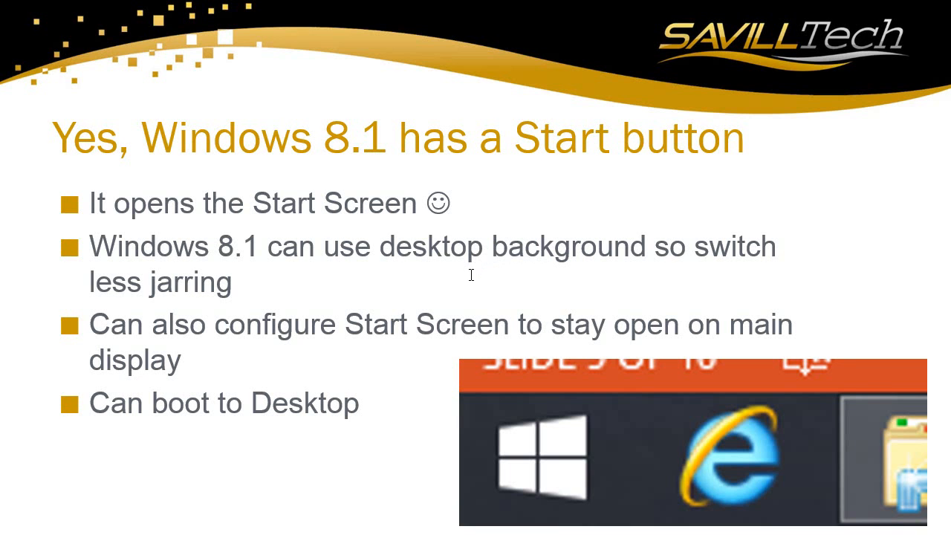
key(Right)
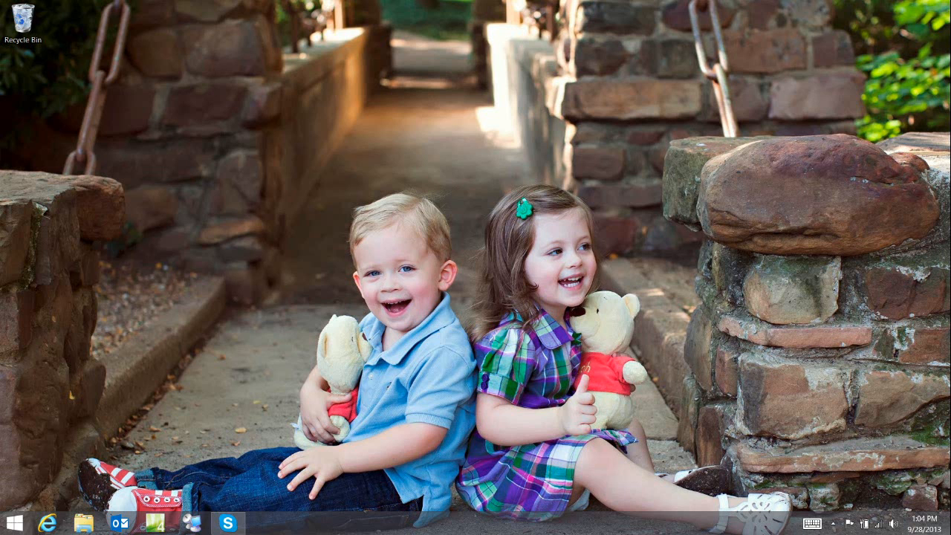
Step: Open the SkyDrive folder in File Explorer and view the online-only option offered for the Documents folder
click(83, 524)
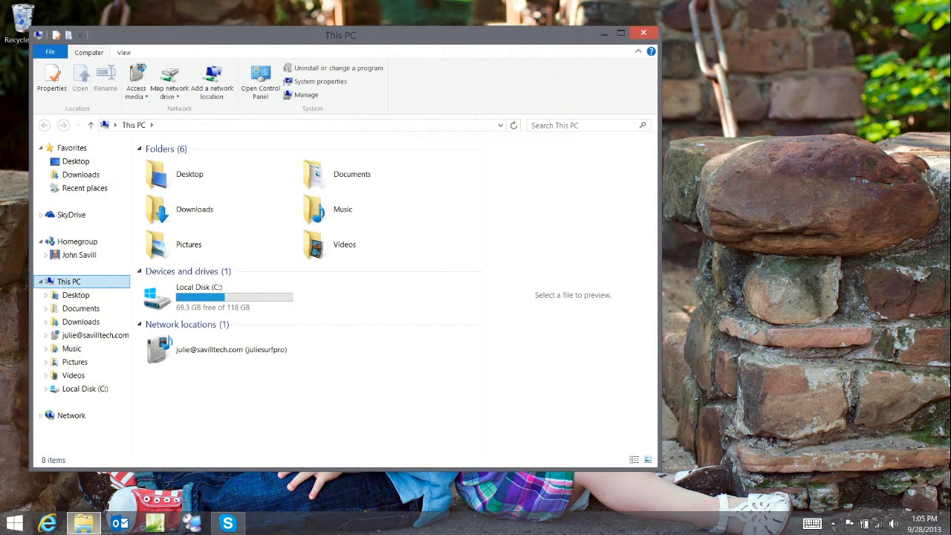
click(65, 215)
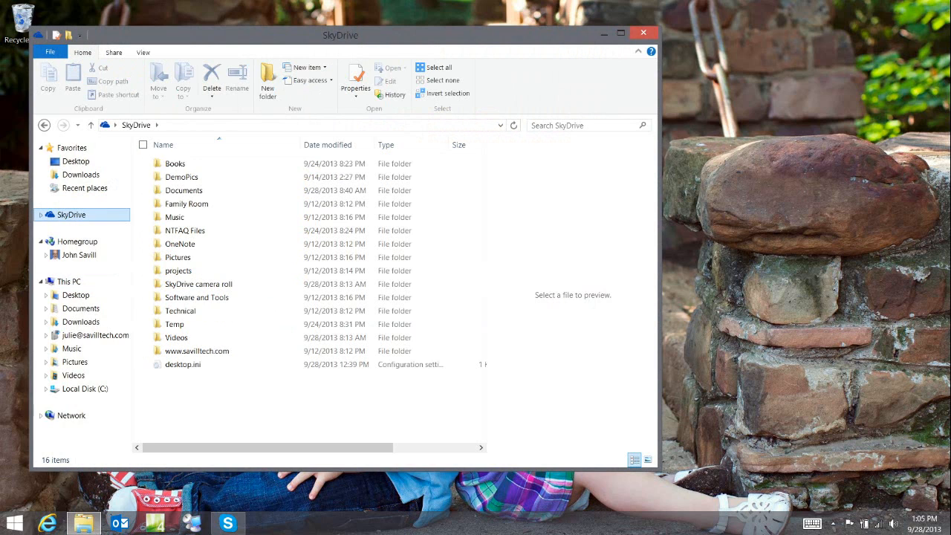
click(185, 192)
right_click(184, 192)
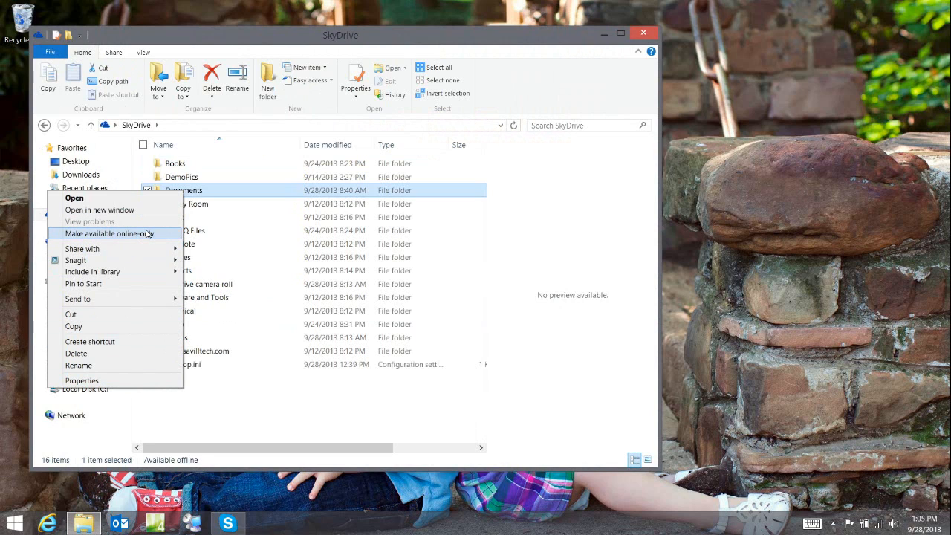
click(498, 261)
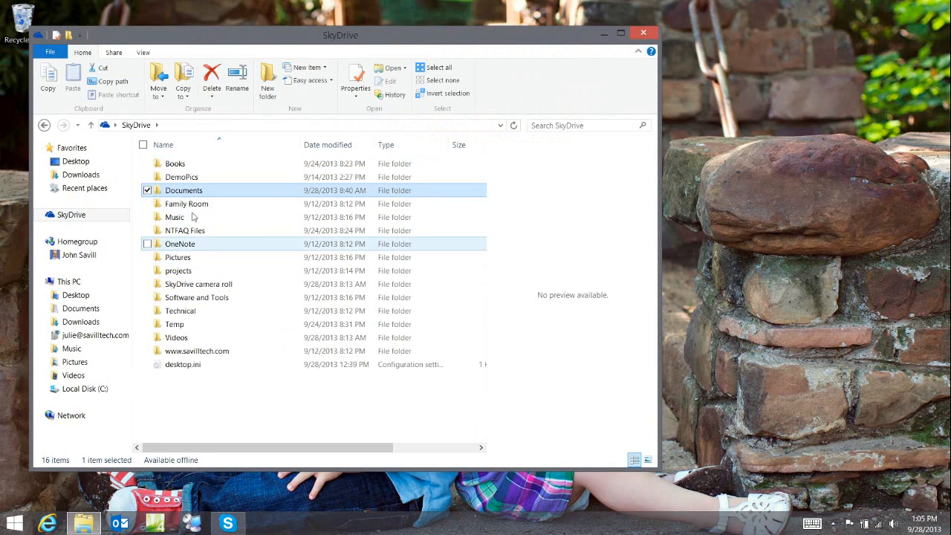
Step: Make the Books folder in SkyDrive available offline
right_click(173, 165)
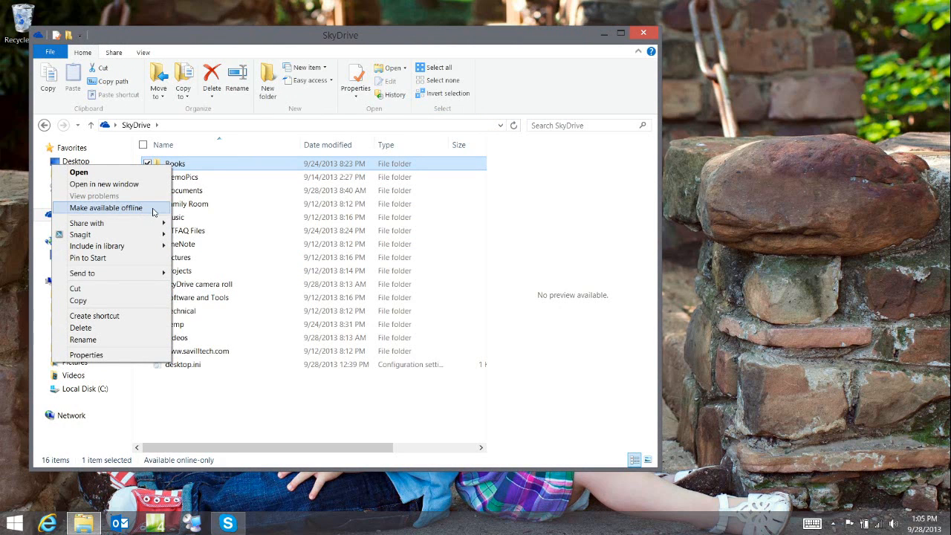
click(106, 208)
Step: Switch to the Start screen and open the SkyDrive app to view its folders and their offline status
click(909, 272)
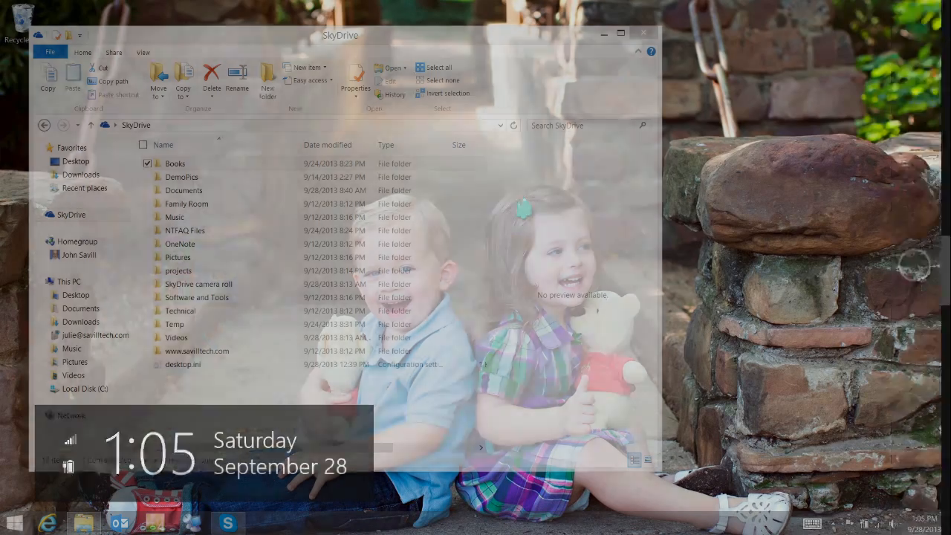
click(141, 243)
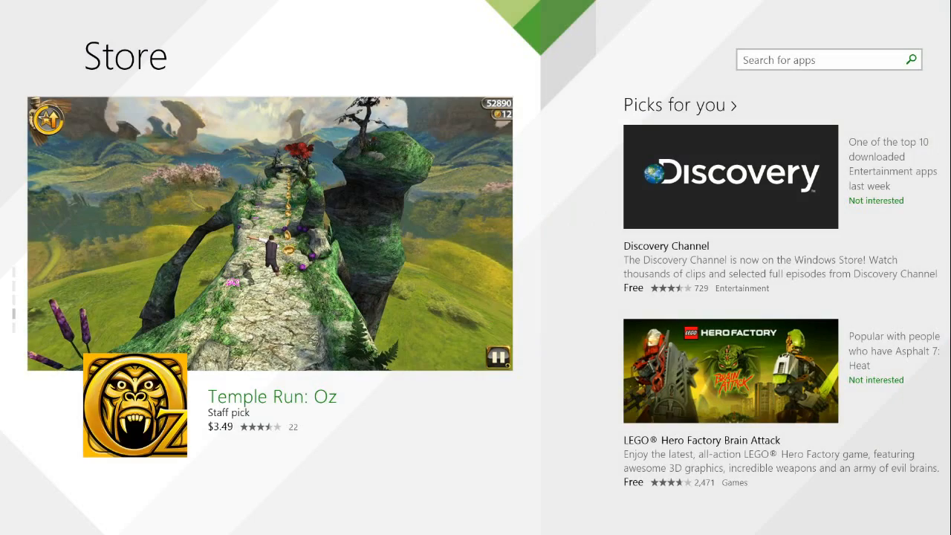
click(921, 270)
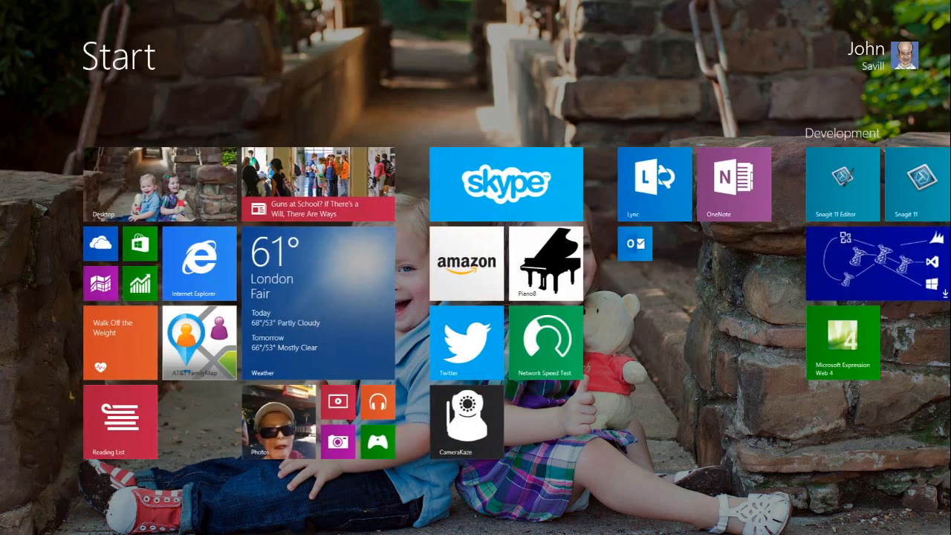
click(101, 243)
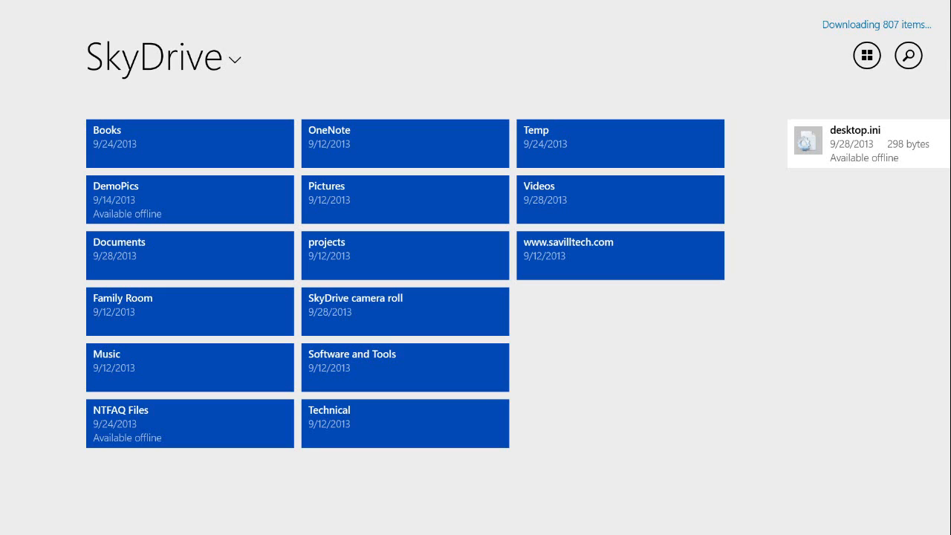
Step: Return to the Start screen and open the SkyDrive section of PC settings
drag(950, 256, 875, 255)
click(931, 263)
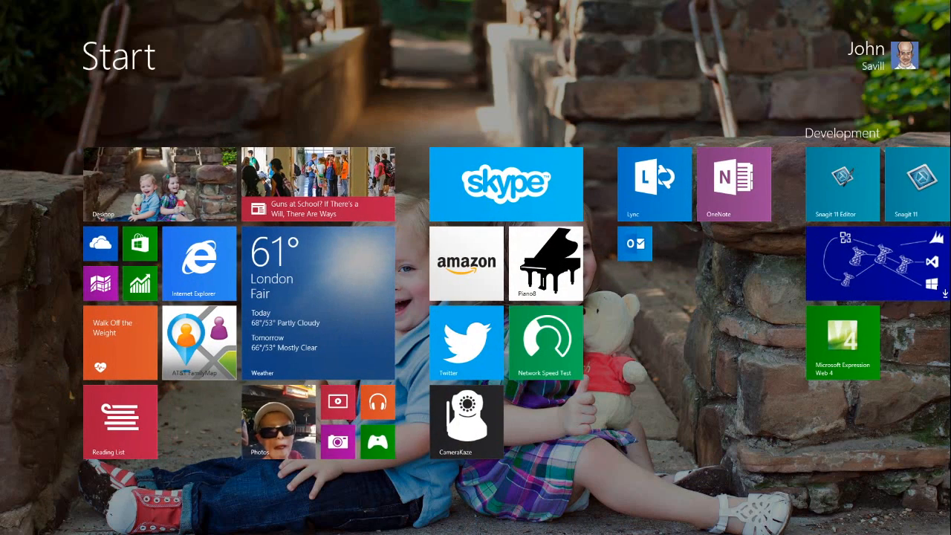
drag(950, 297, 877, 297)
click(922, 405)
click(885, 492)
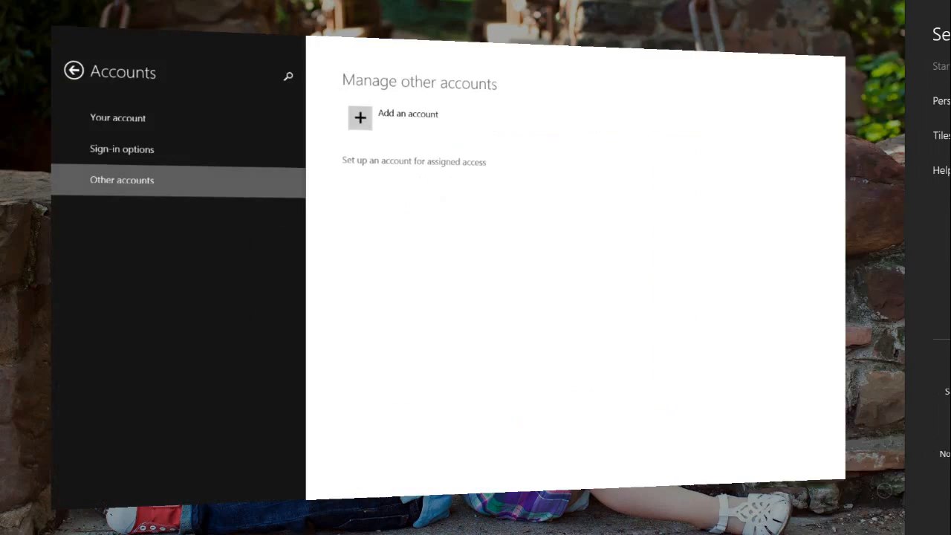
click(21, 48)
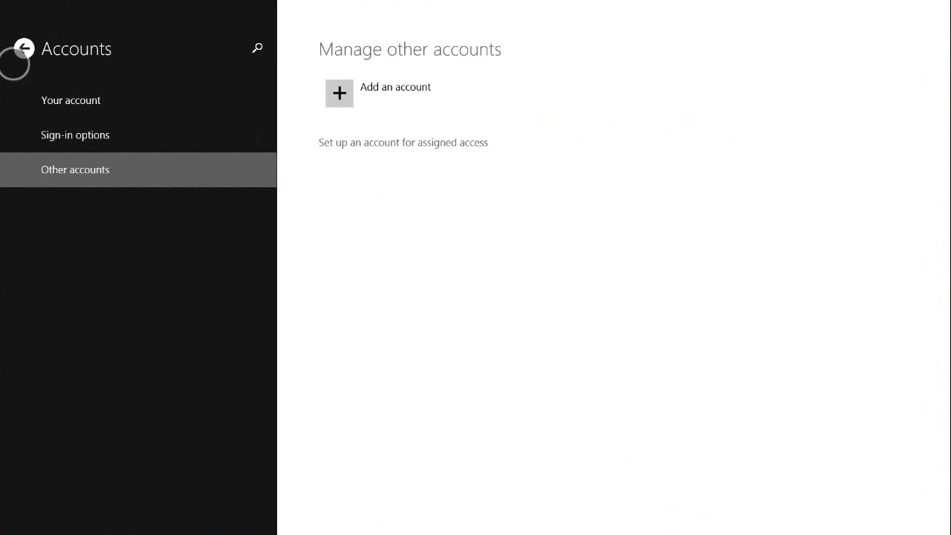
click(61, 177)
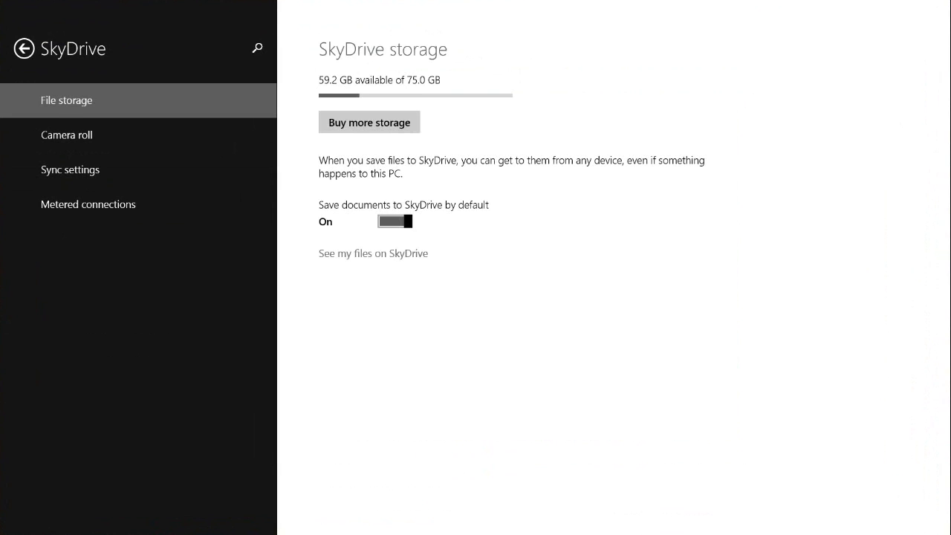
Step: Examine the camera roll, sync and metered connection options in the SkyDrive settings
click(67, 134)
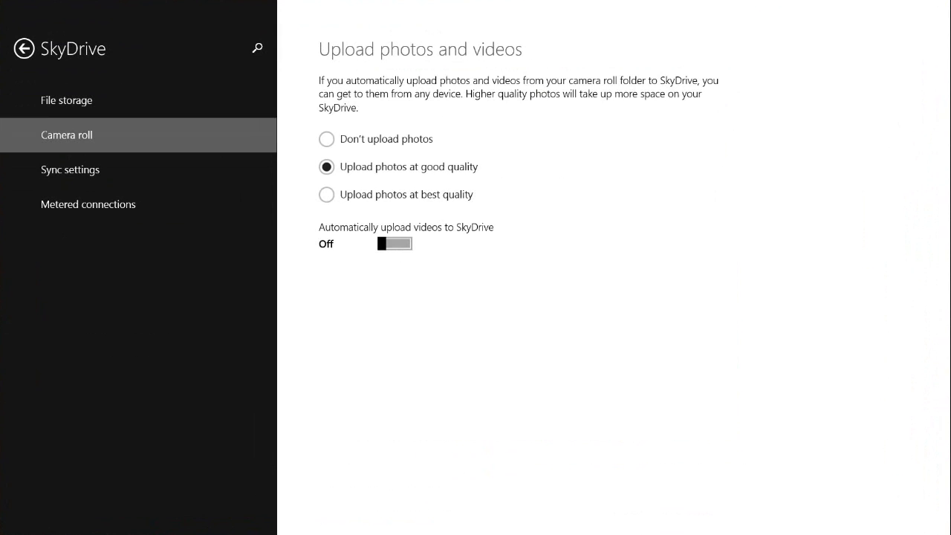
click(70, 170)
scroll(496, 260, down, 2)
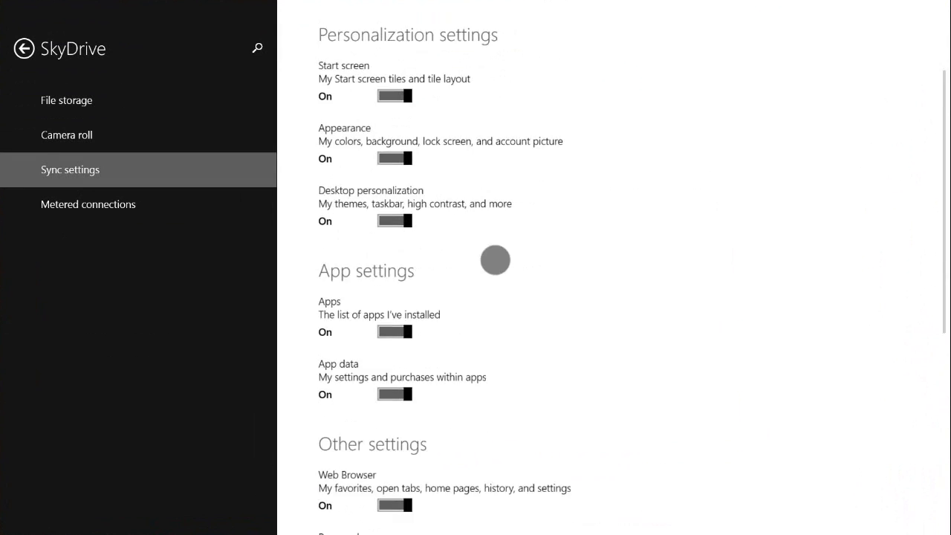
scroll(496, 260, down, 5)
scroll(495, 261, up, 8)
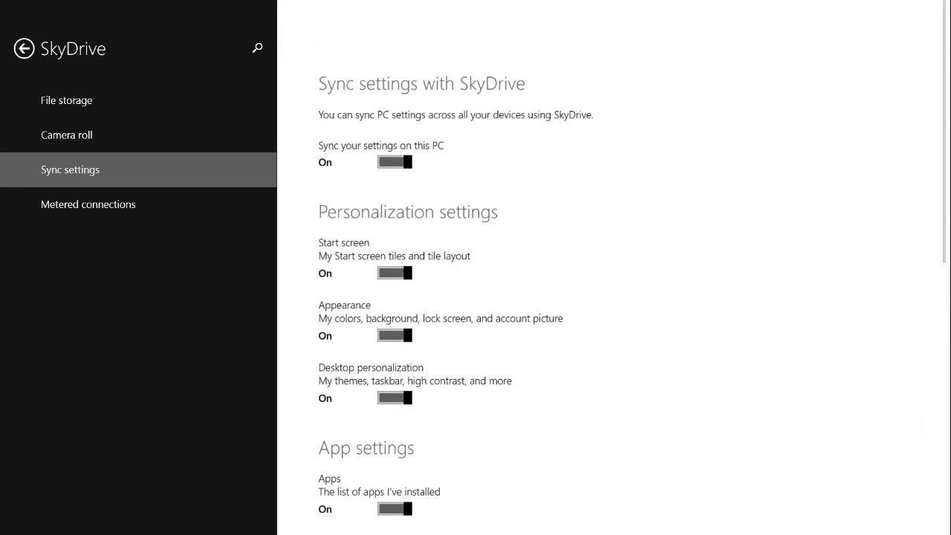
click(88, 203)
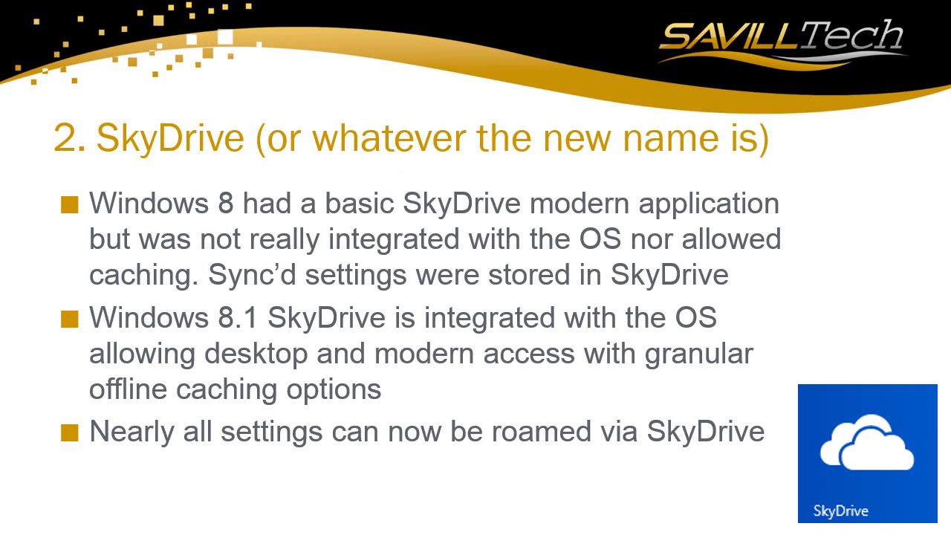
key(Page_Down)
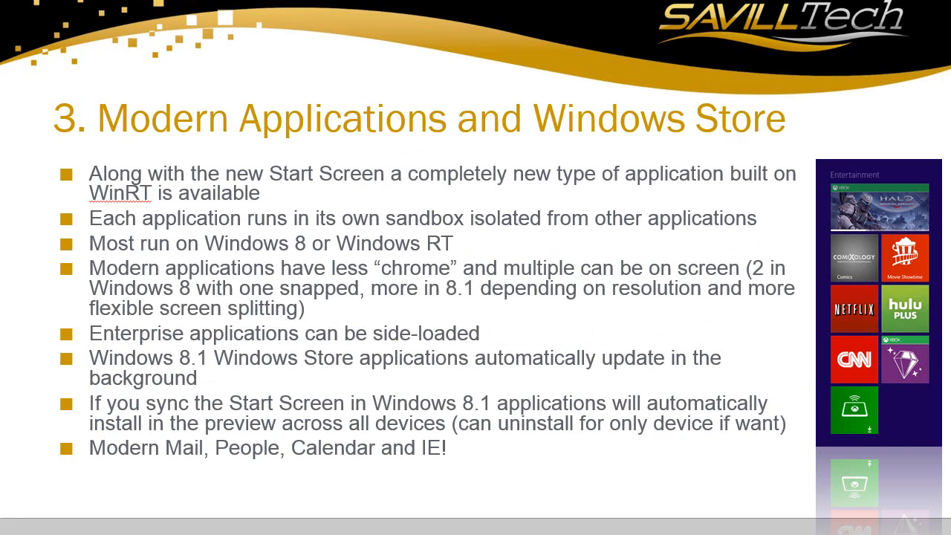
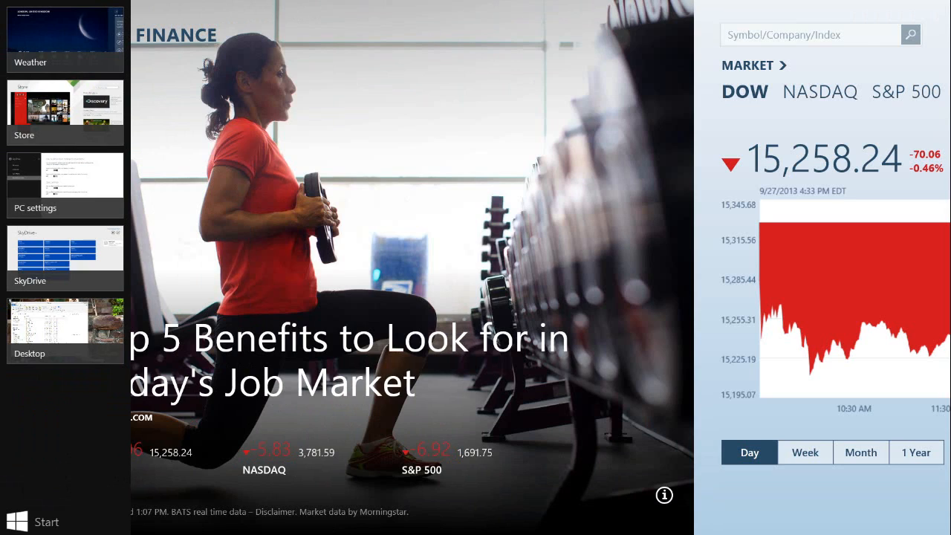
Step: Place the Weather app beside Finance and adjust the split so both apps share the screen about equally
drag(45, 30, 282, 155)
drag(473, 267, 276, 282)
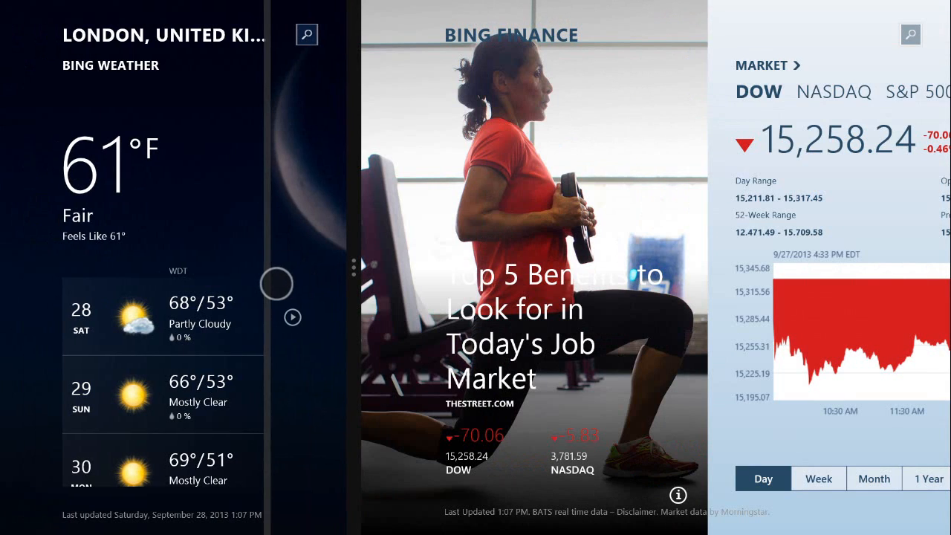
click(280, 262)
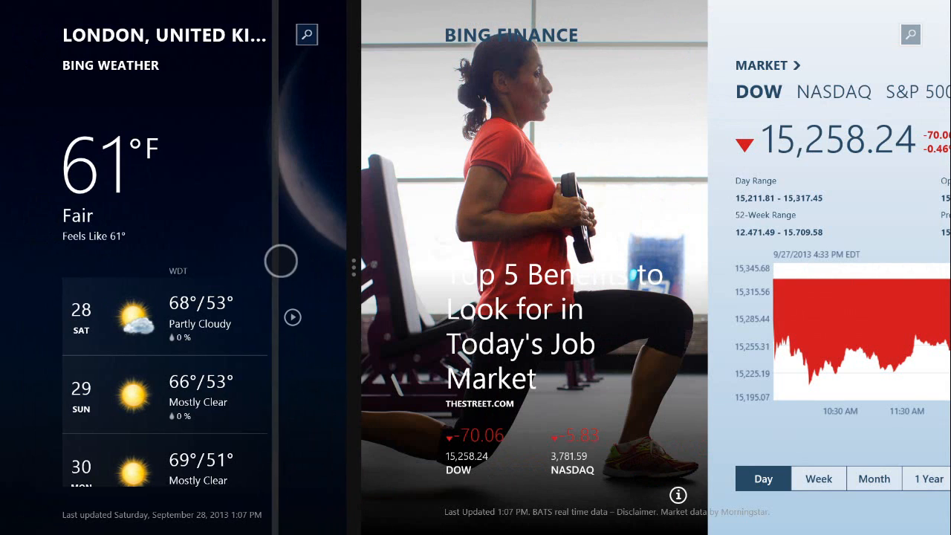
drag(360, 269, 666, 292)
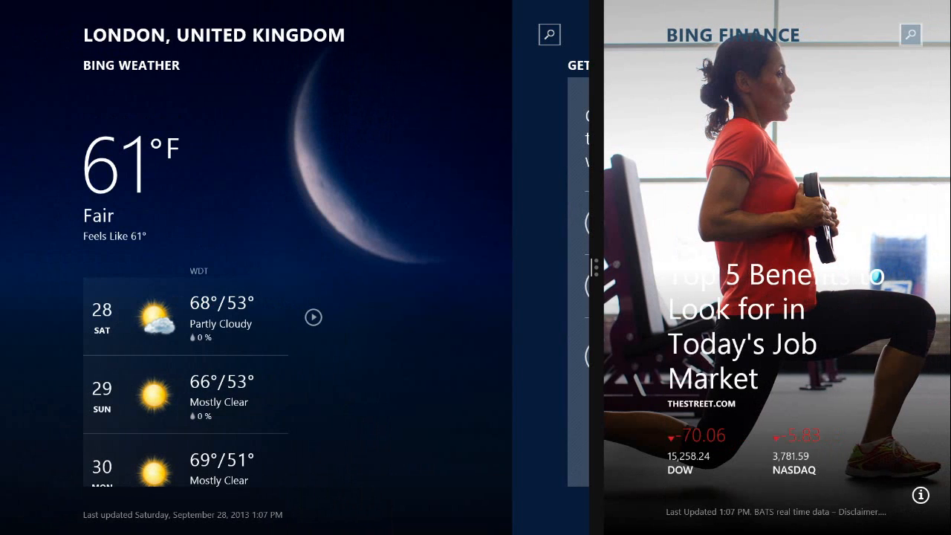
drag(596, 269, 468, 310)
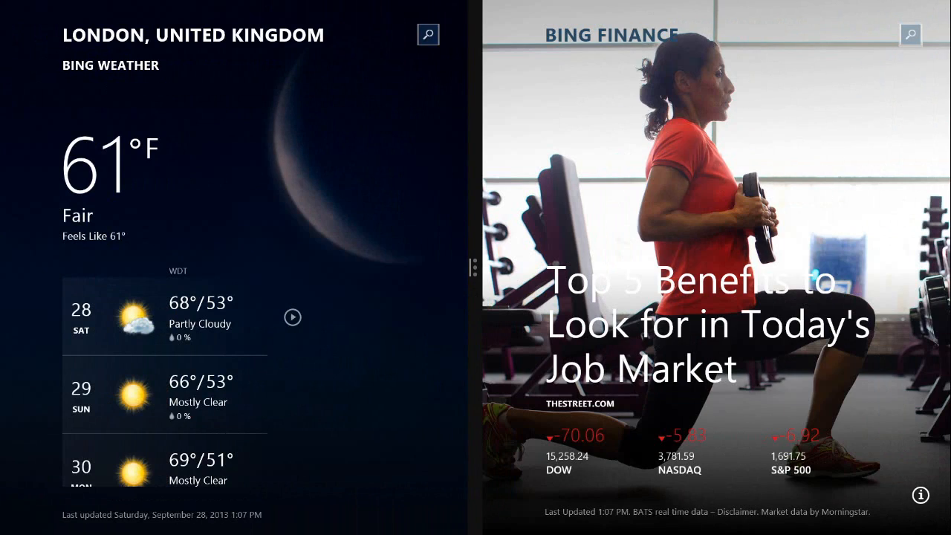
Step: Bring the running Store app into the split view in place of Weather, beside Finance
mouse_move(2, 275)
mouse_down()
mouse_move(117, 284)
mouse_move(7, 291)
mouse_up()
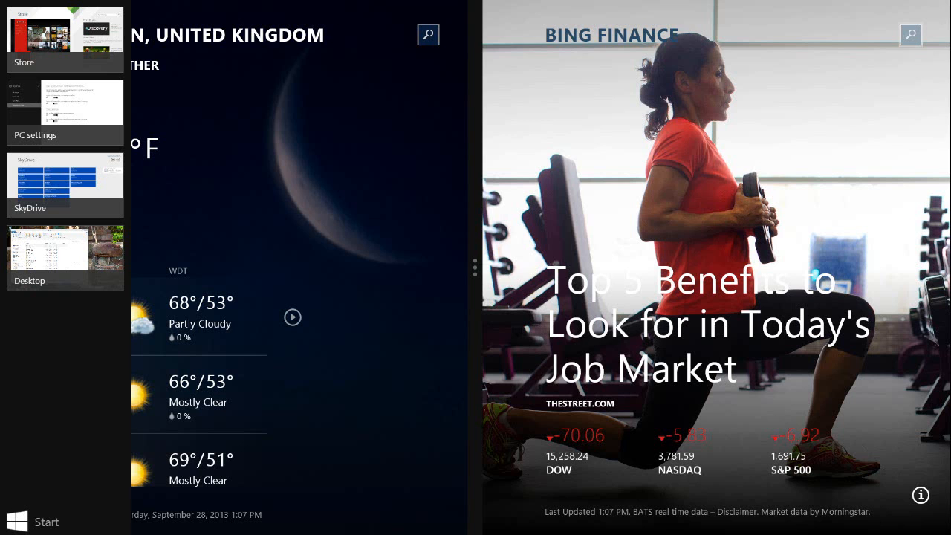
drag(49, 31, 219, 118)
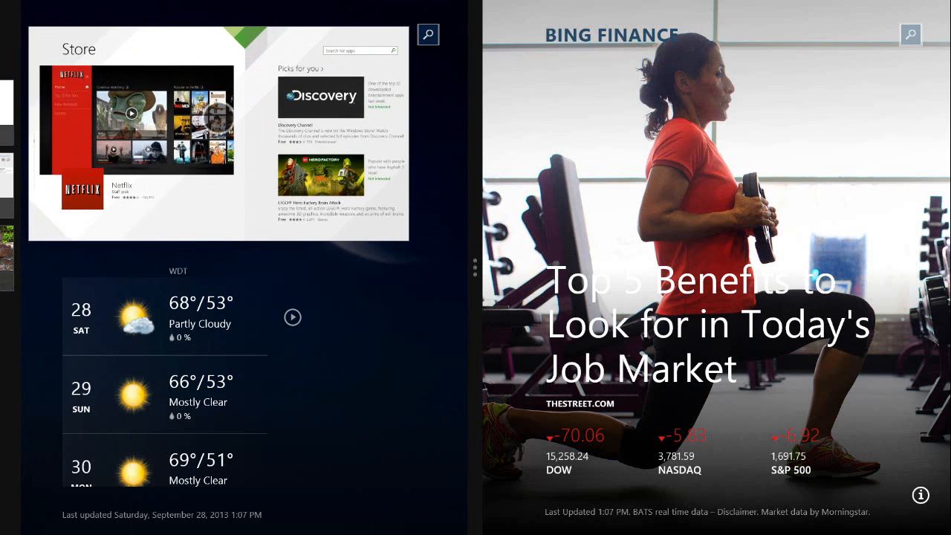
drag(218, 214, 388, 253)
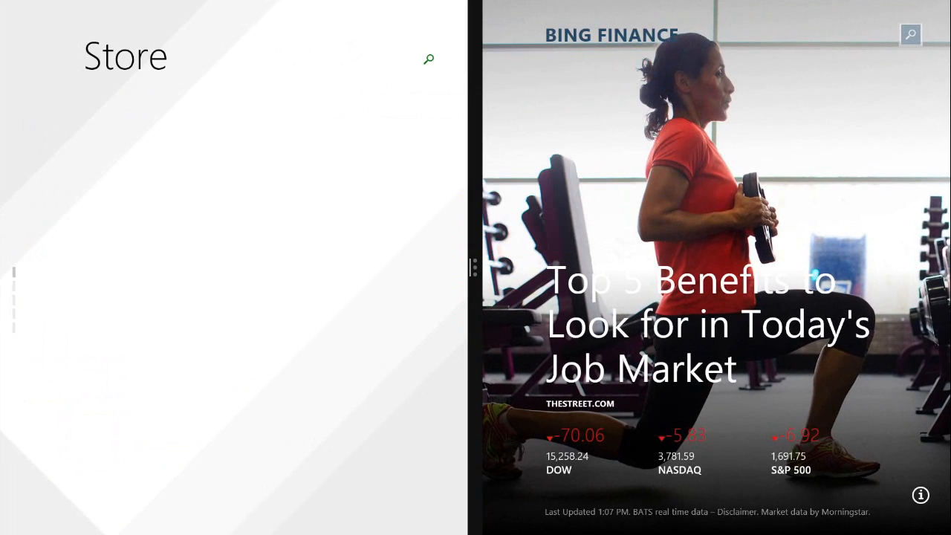
Step: Bring Weather back into the split view in place of Finance, beside the Store
drag(0, 223, 4, 213)
click(75, 39)
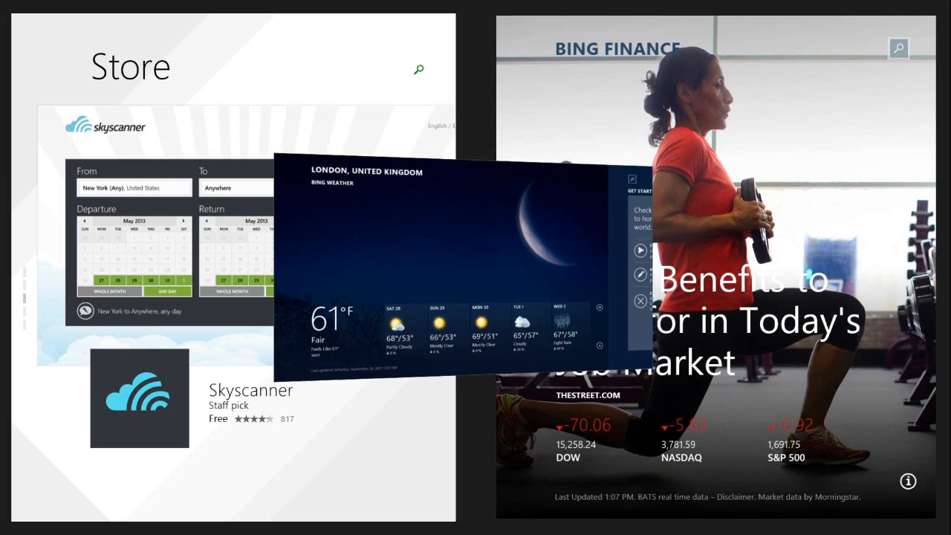
click(717, 268)
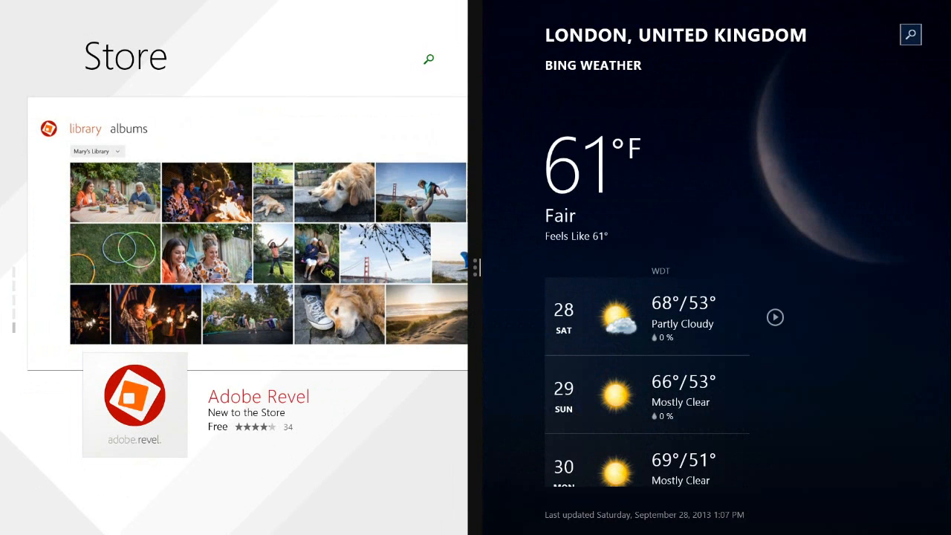
Step: Expand the Store to full screen by pushing Weather out of the split, and return to the Start screen
drag(475, 268, 944, 279)
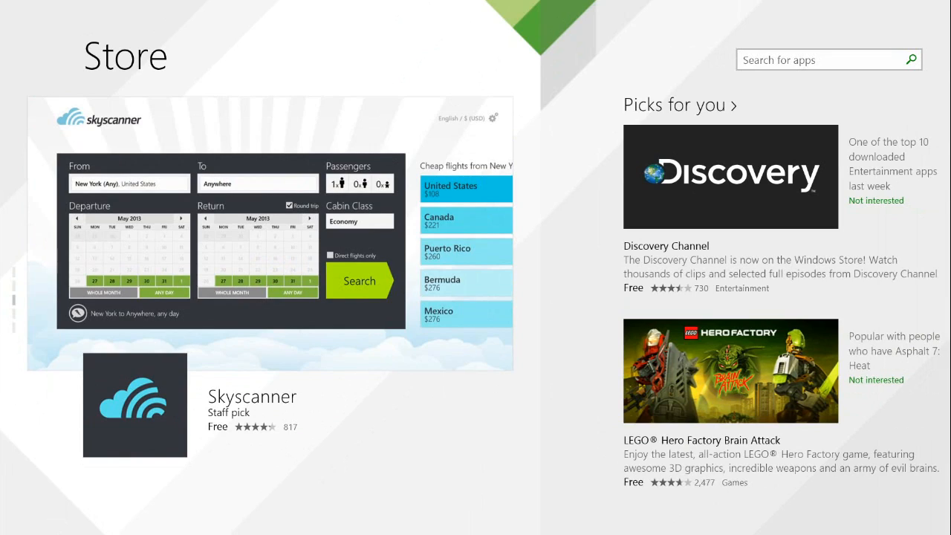
drag(949, 270, 887, 270)
click(922, 270)
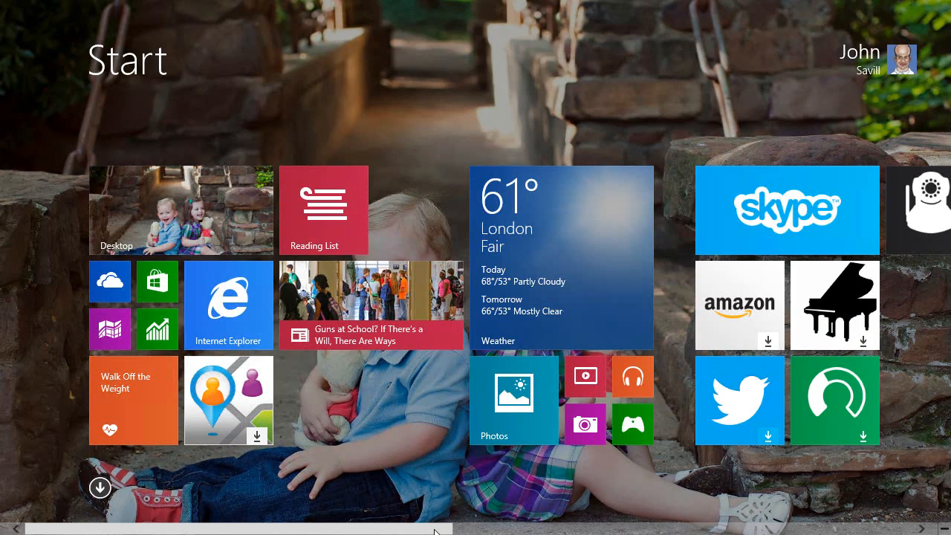
Step: Start installing the Bejeweled LIVE game from the Entertainment tile group on the Start screen
mouse_move(437, 530)
mouse_down()
mouse_move(693, 531)
mouse_move(437, 531)
mouse_up()
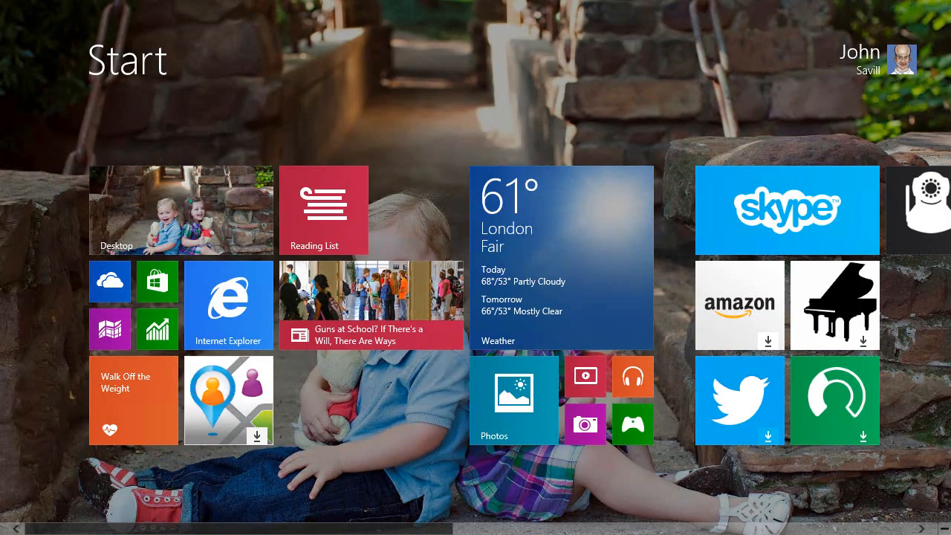
scroll(648, 185, down, 5)
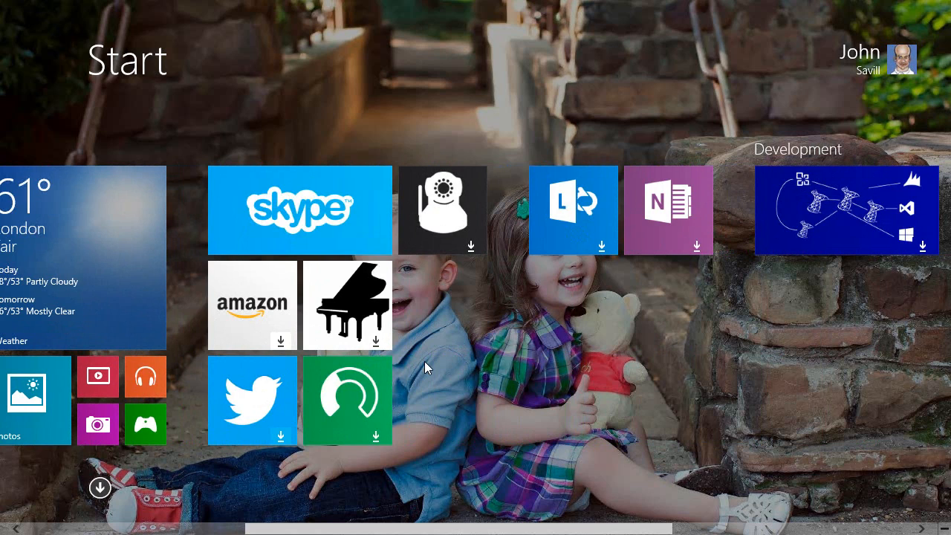
scroll(552, 528, down, 3)
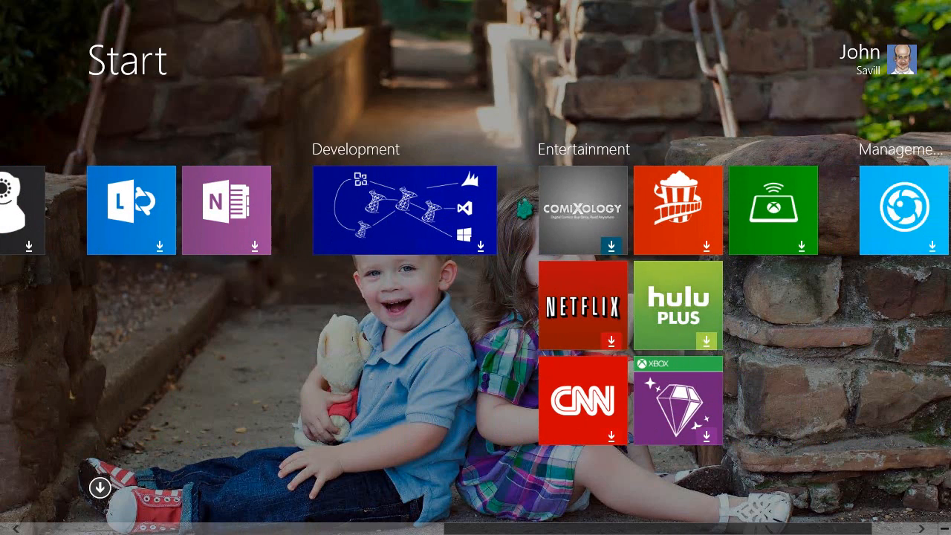
mouse_move(769, 530)
mouse_down()
mouse_move(695, 529)
mouse_move(772, 529)
mouse_up()
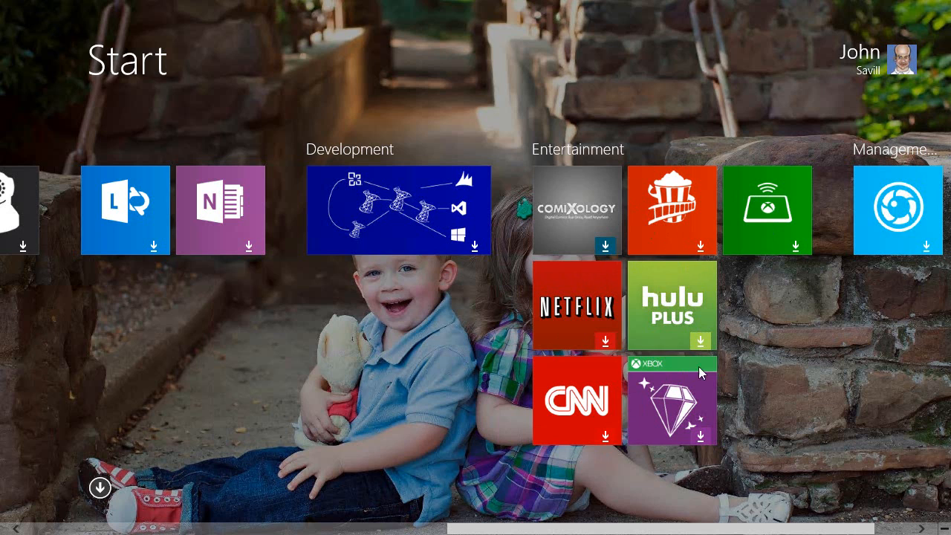
click(693, 413)
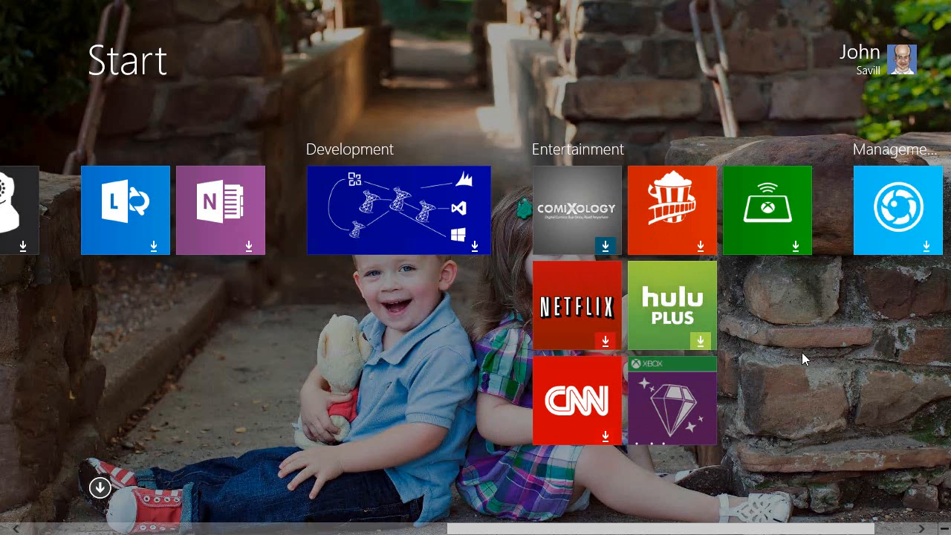
scroll(765, 526, down, 1)
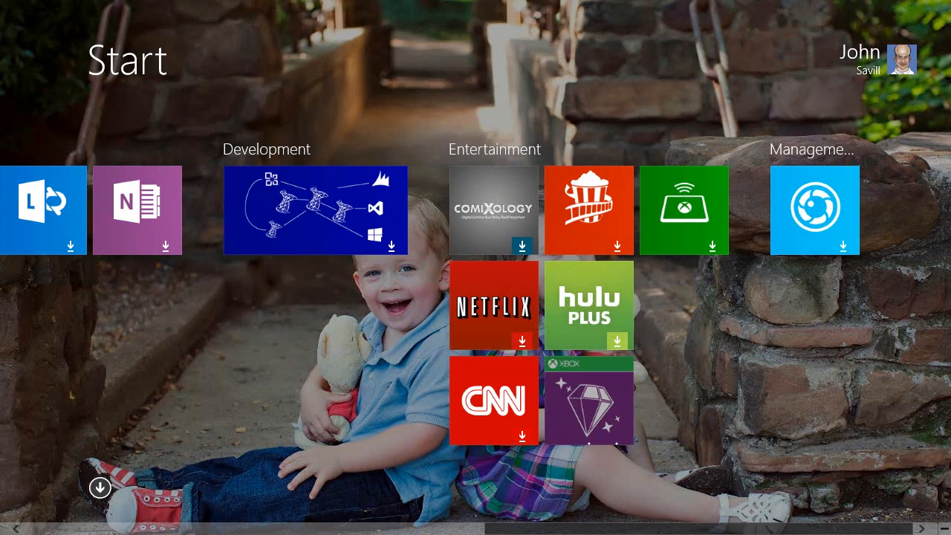
scroll(715, 445, up, 2)
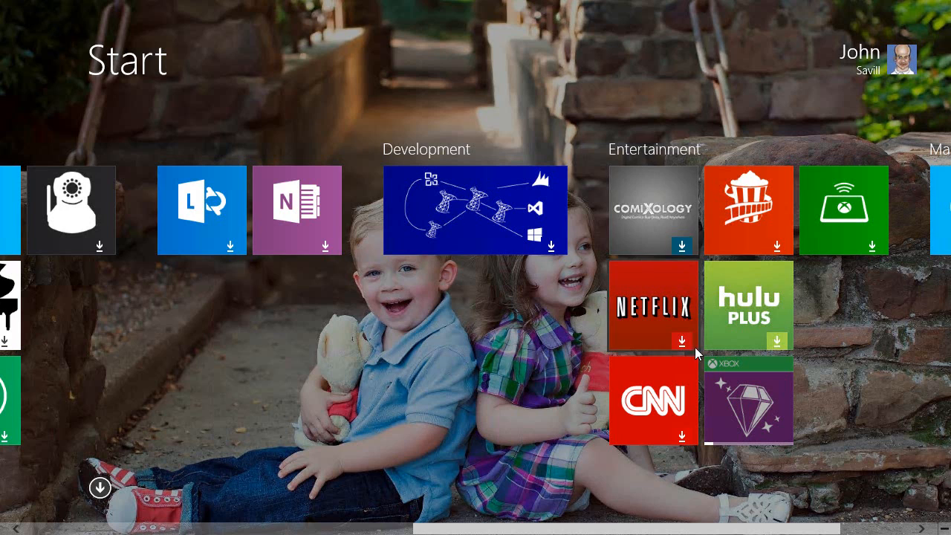
drag(669, 528, 258, 516)
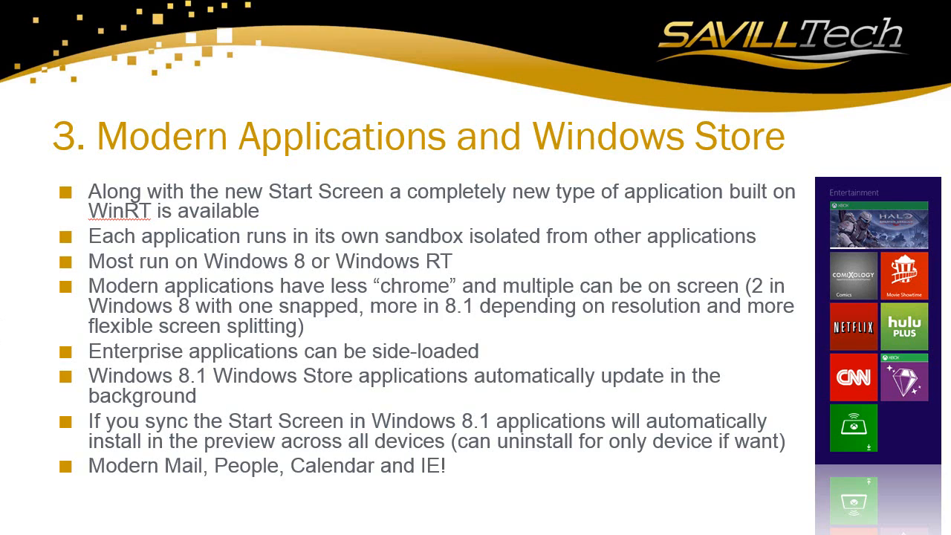
Step: Leave the presentation for the Start screen and open the full Apps list with its search ready for input
key(super)
key(ctrl+Tab)
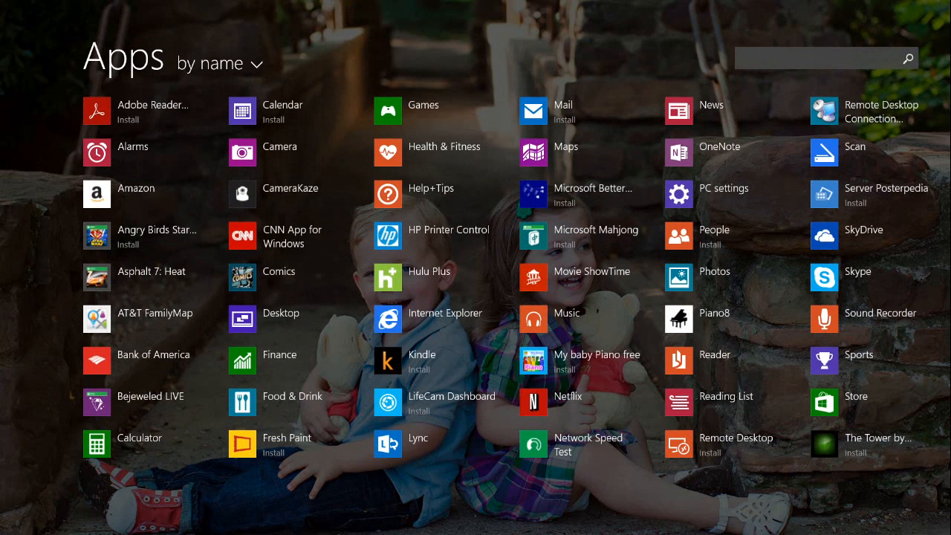
click(817, 58)
text(cook)
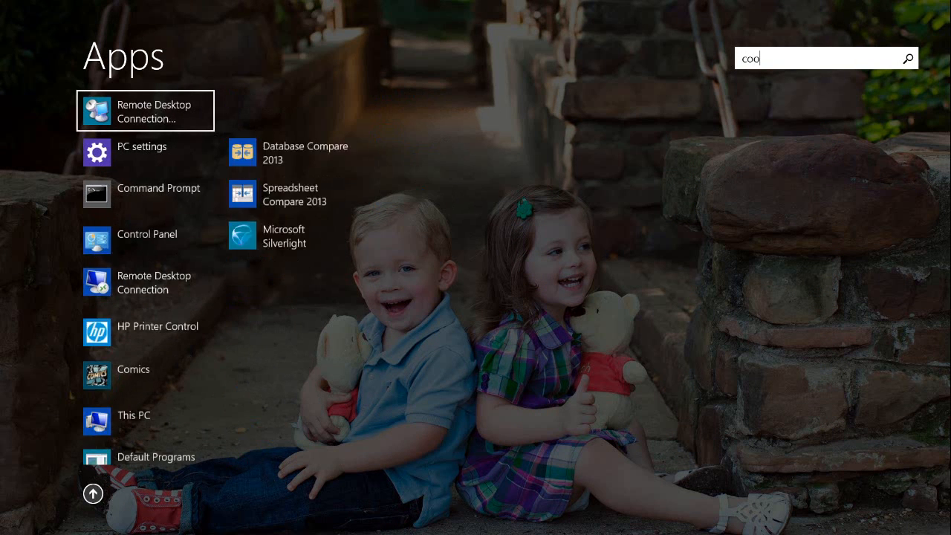
key(BackSpace)
key(BackSpace)
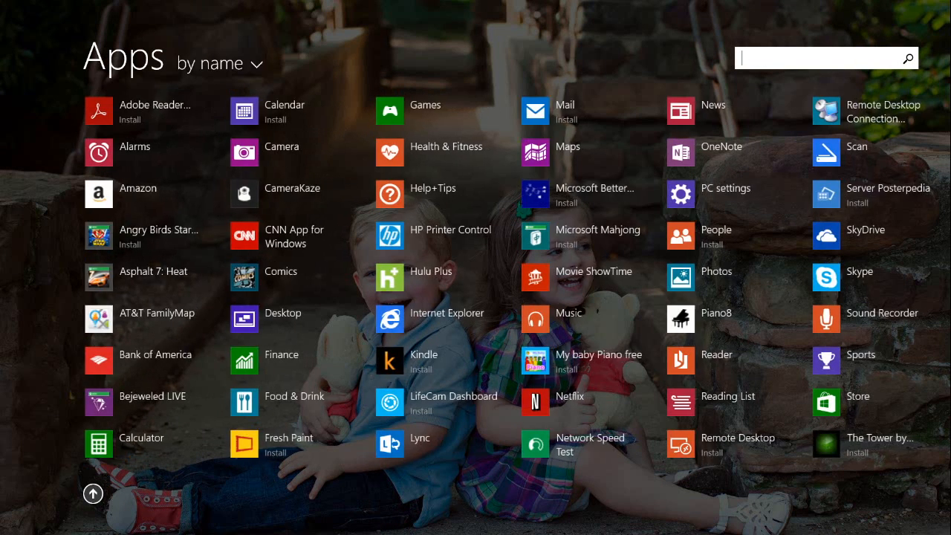
Step: Search the installed apps for "foo" and open Food & Drink
text(foo)
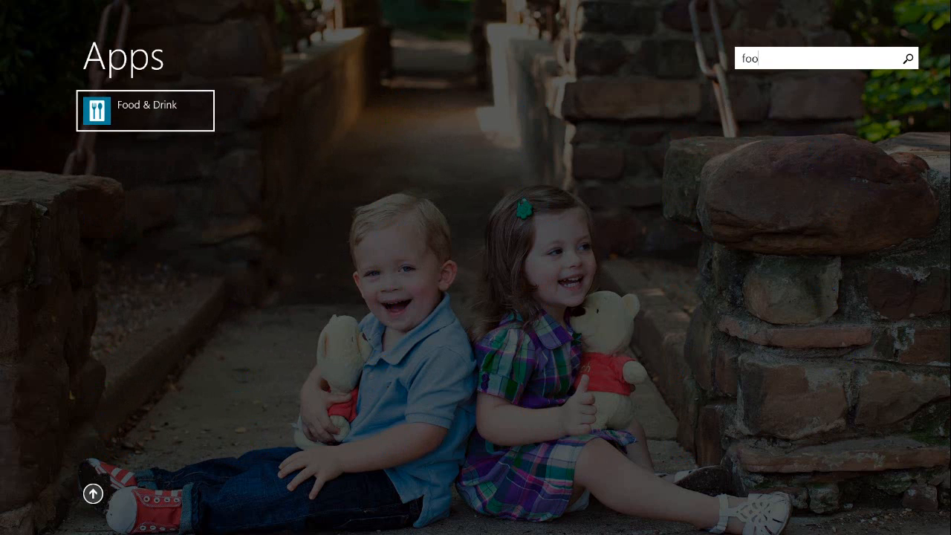
key(Return)
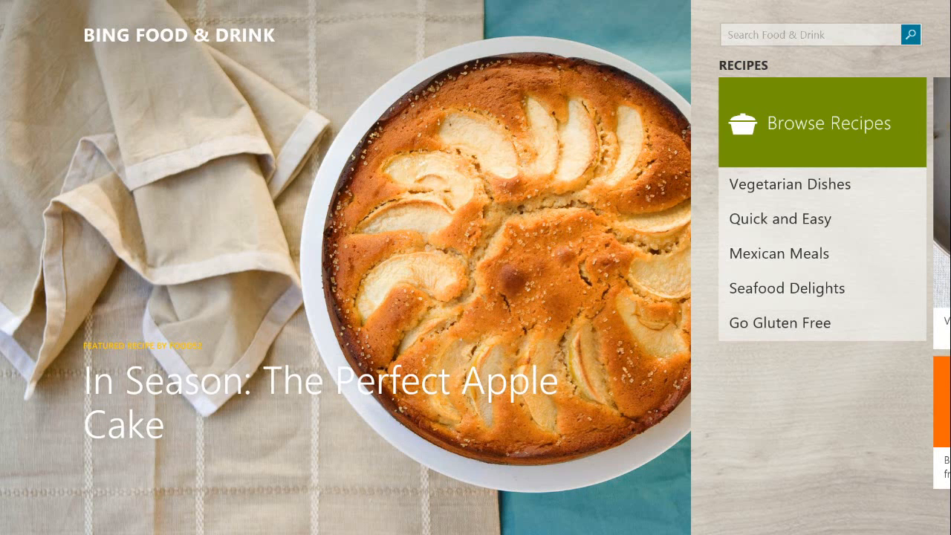
Step: Search the recipes for "las" and open Lasagne with meat sauce and mozzarella
text(las)
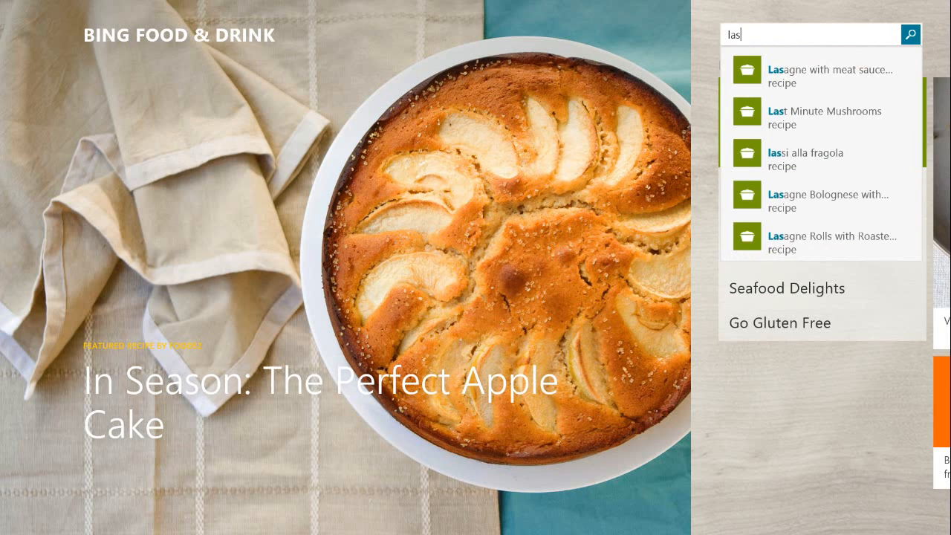
key(Down)
key(Return)
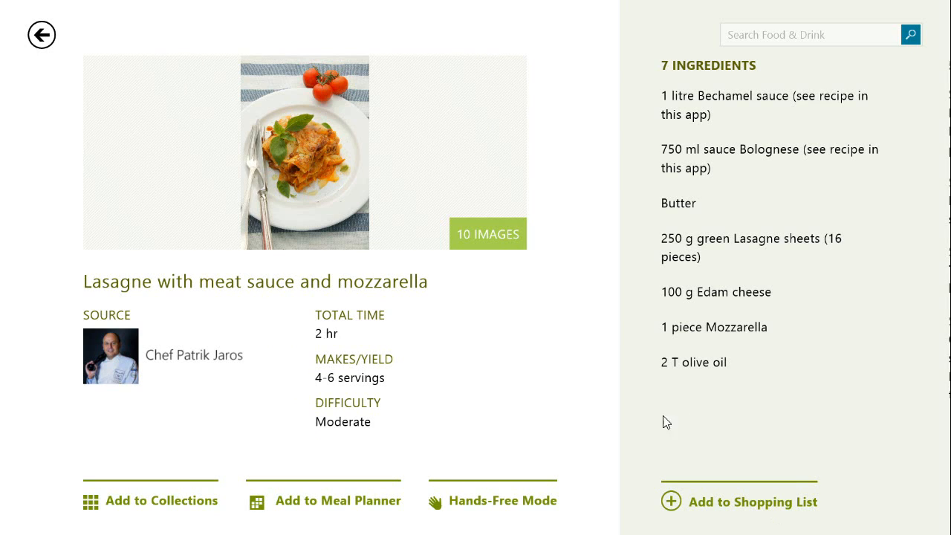
Step: Start Hands-Free Mode for the lasagne recipe and answer the webcam access request
click(510, 513)
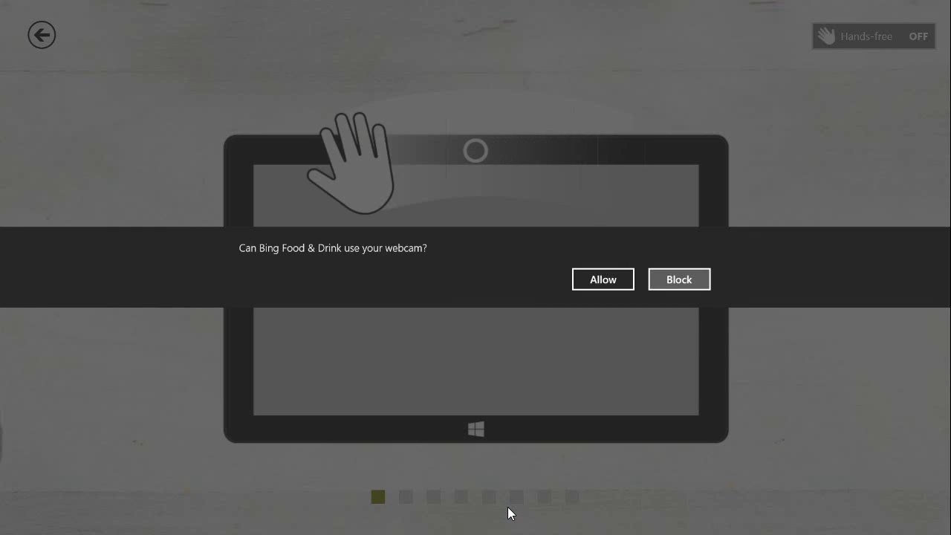
key(Tab)
key(Return)
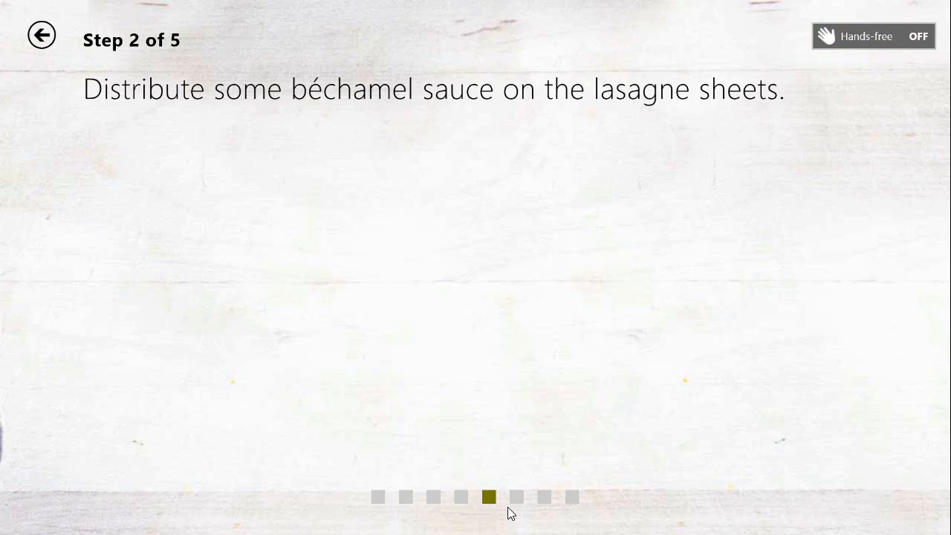
Step: Close Food & Drink, return to the presentation and advance to the "4. Security" slide
key(alt+F4)
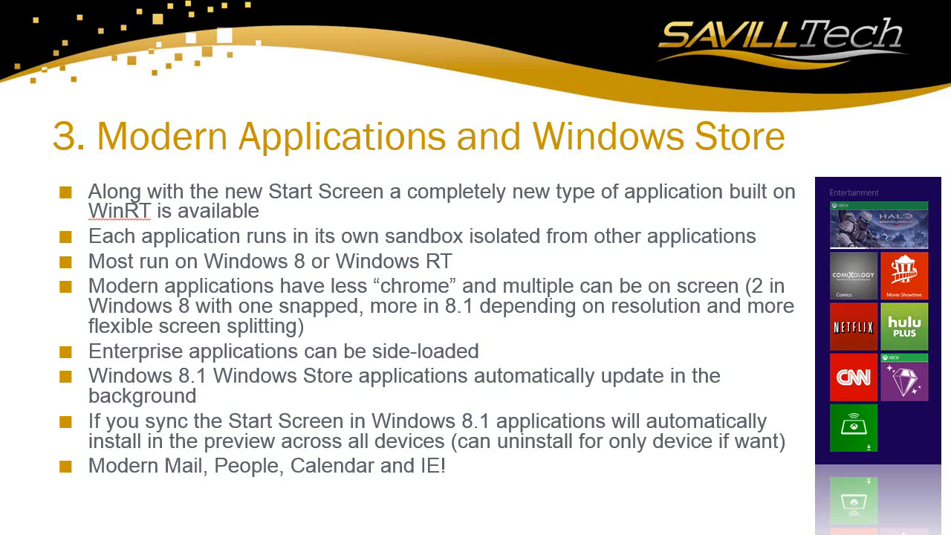
key(Right)
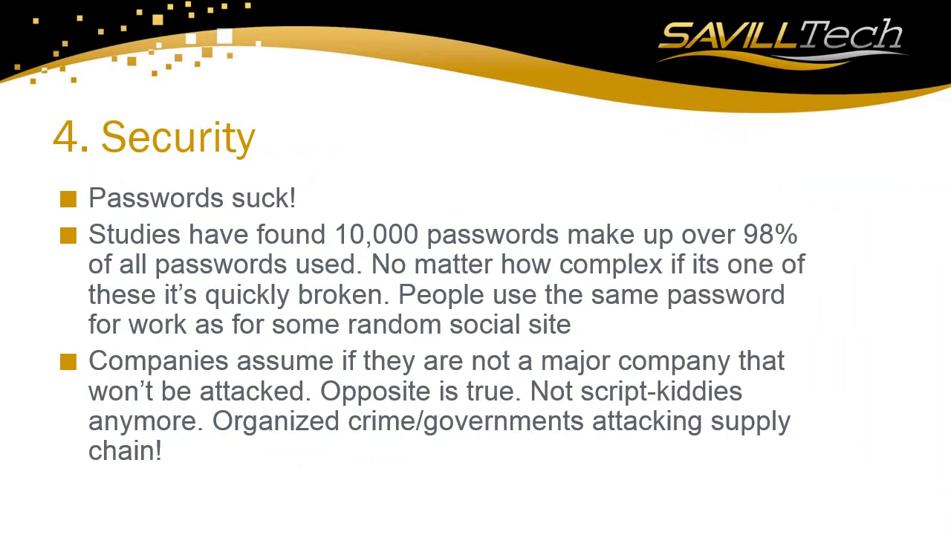